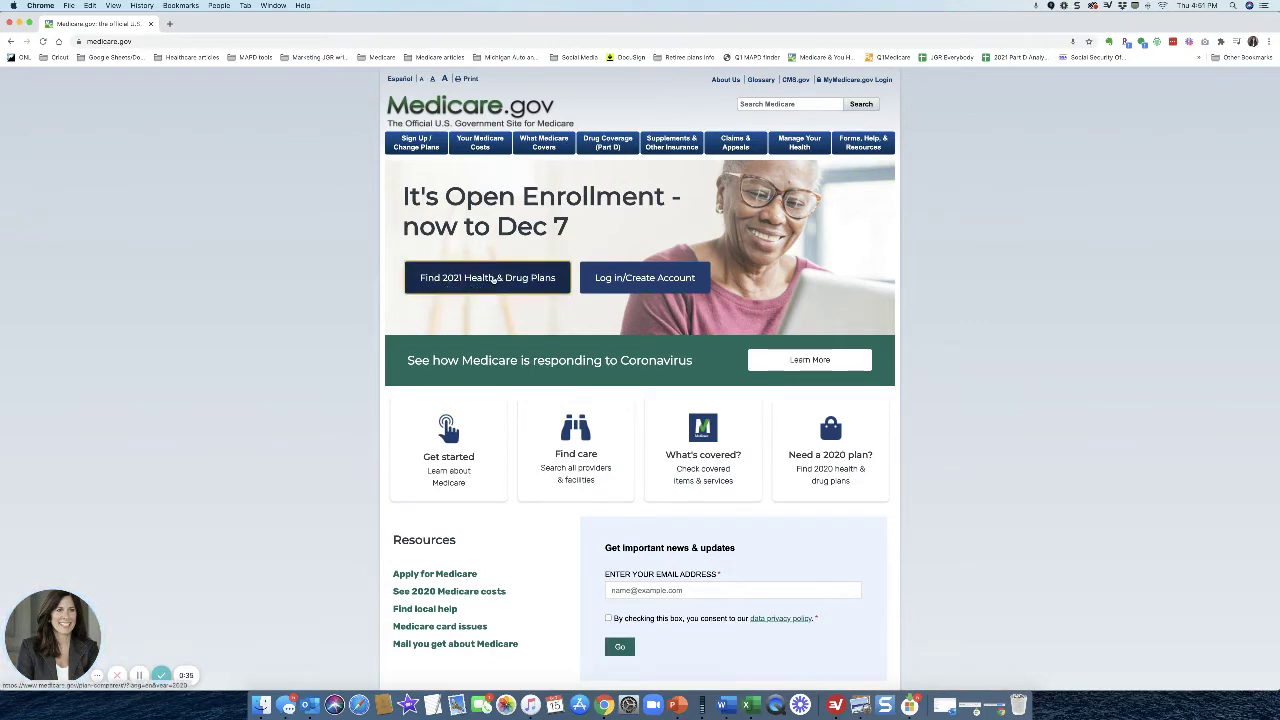
Step: Start a 2021 plan search without logging in, choosing Drug plan (Part D) coverage and ZIP code 44843
left_click(492, 279)
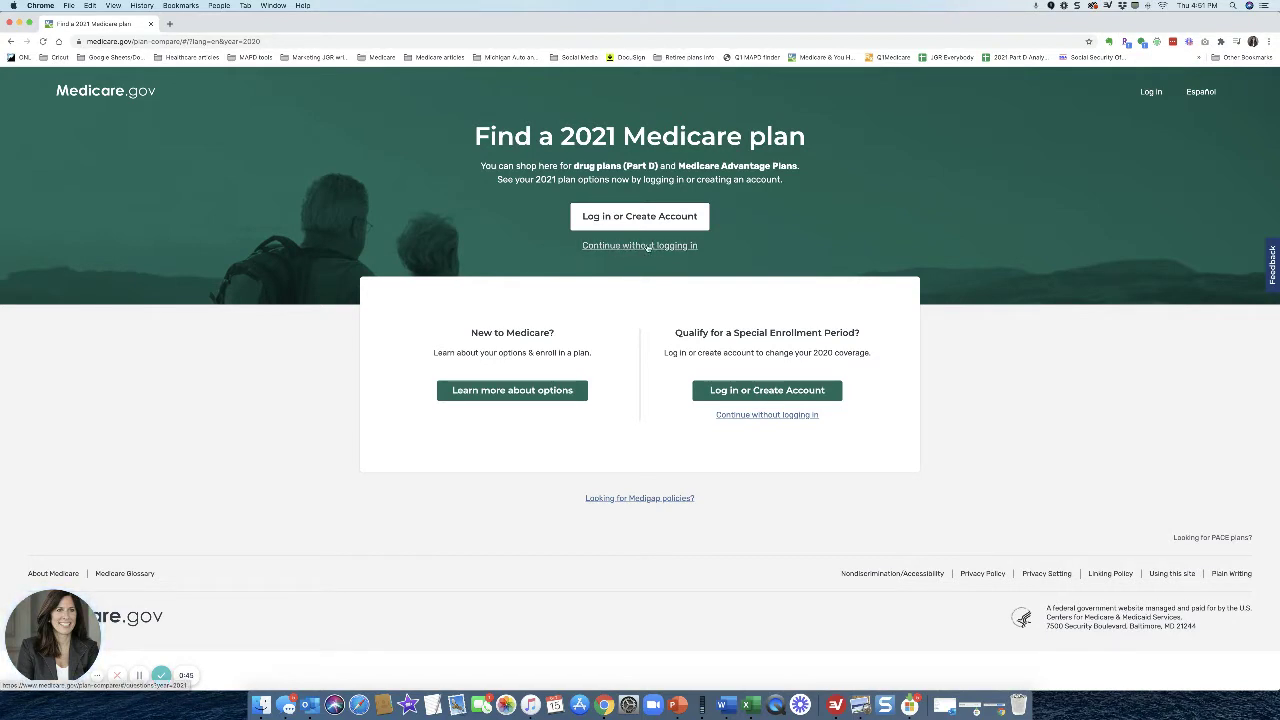
left_click(647, 245)
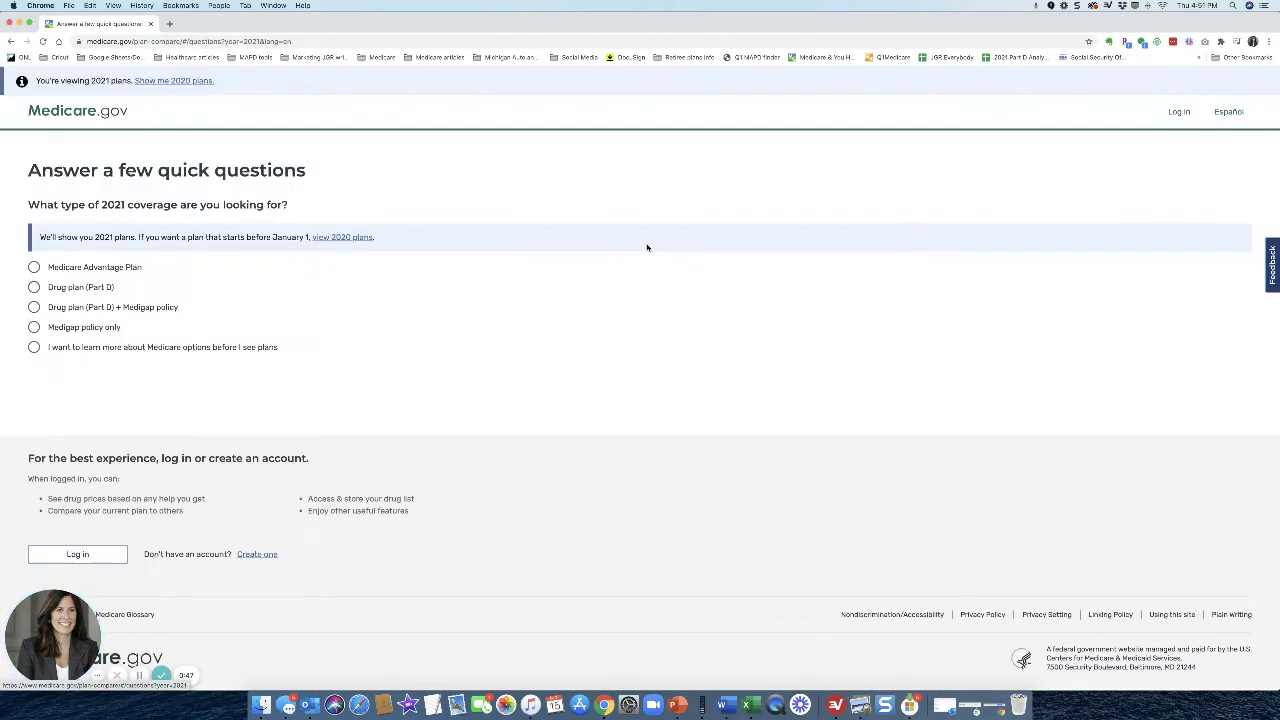
left_click(34, 287)
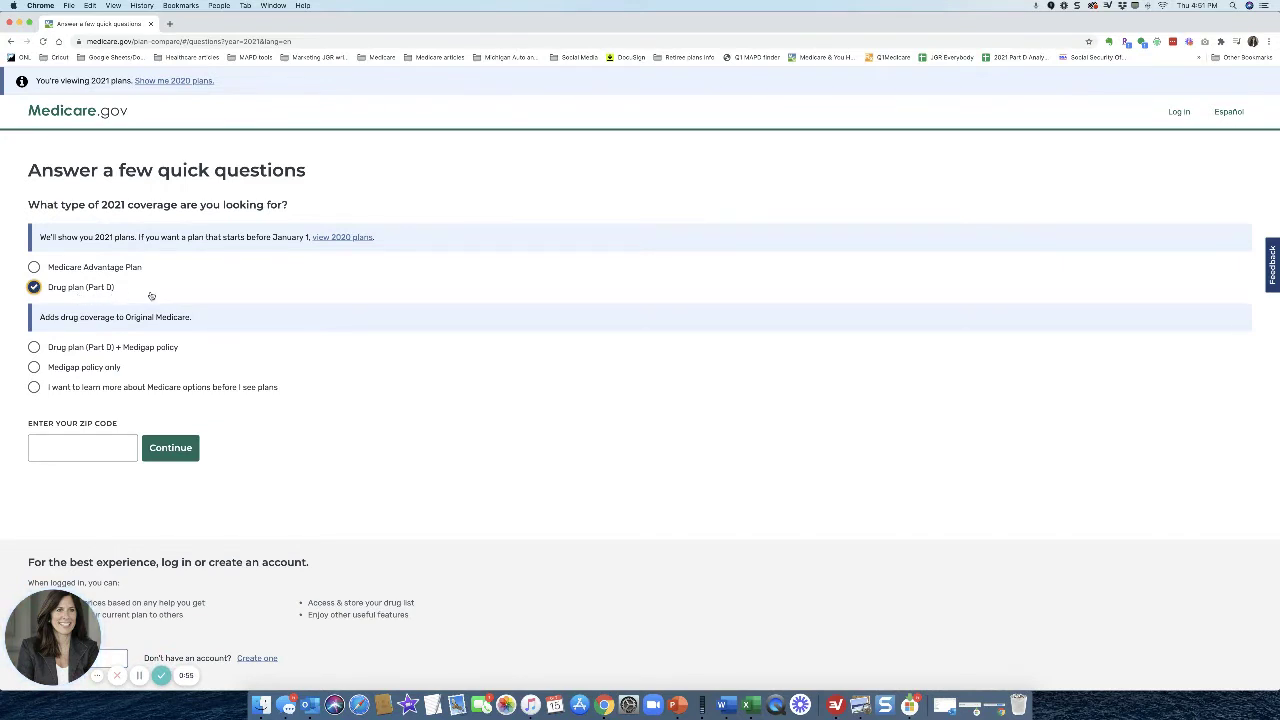
left_click(73, 454)
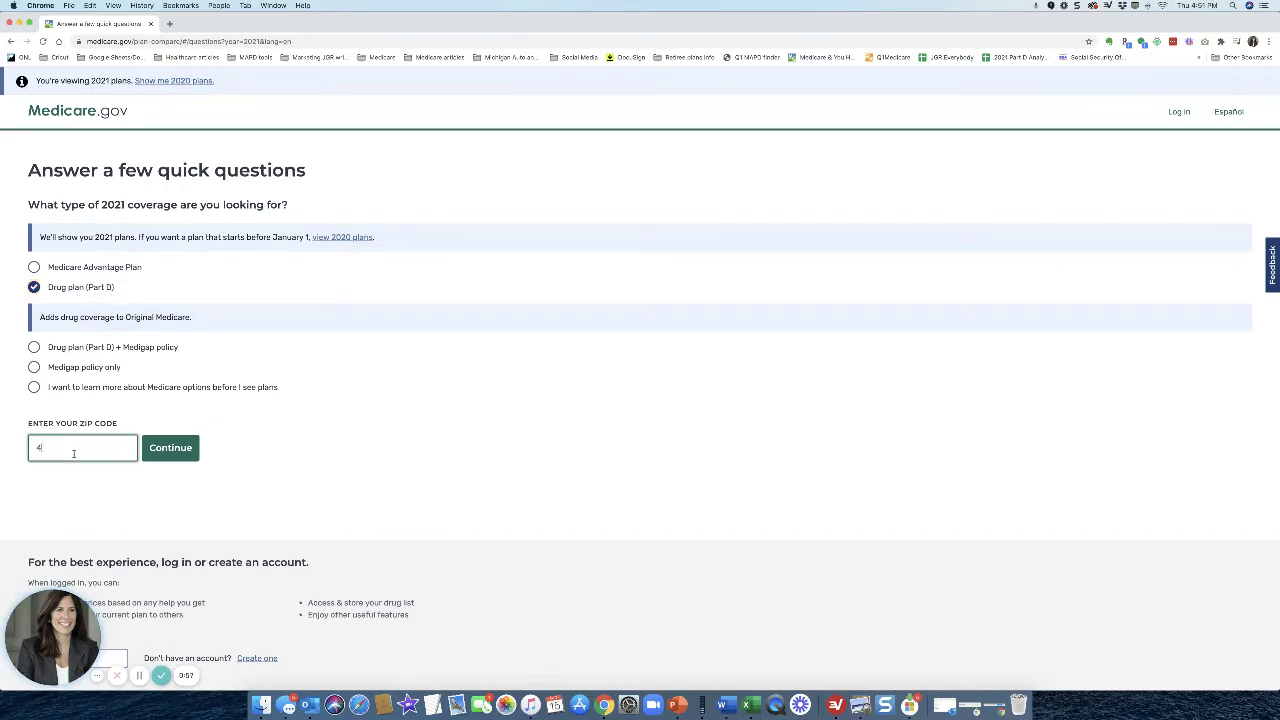
type("44843")
left_click(165, 450)
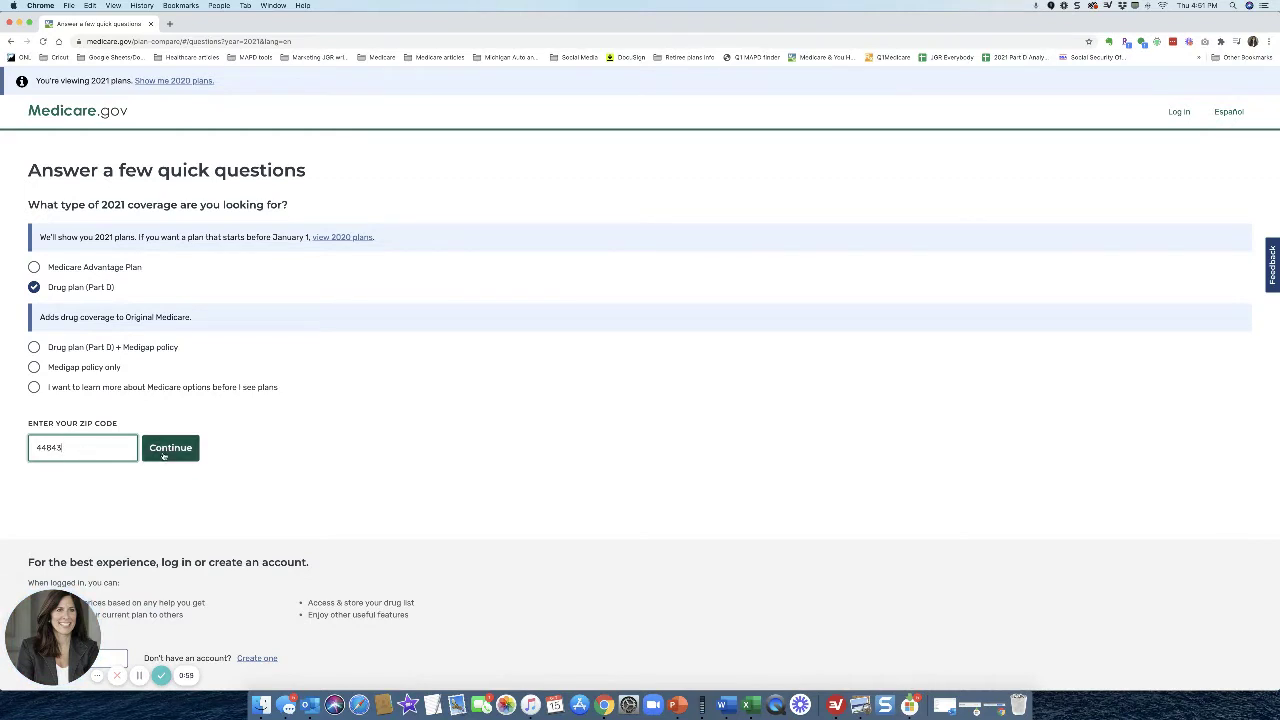
Step: Select the Richland, OH county, state that no help comes from any of the cost programs, and continue
scroll(160, 454, "down", 3)
scroll(163, 456, "down", 1)
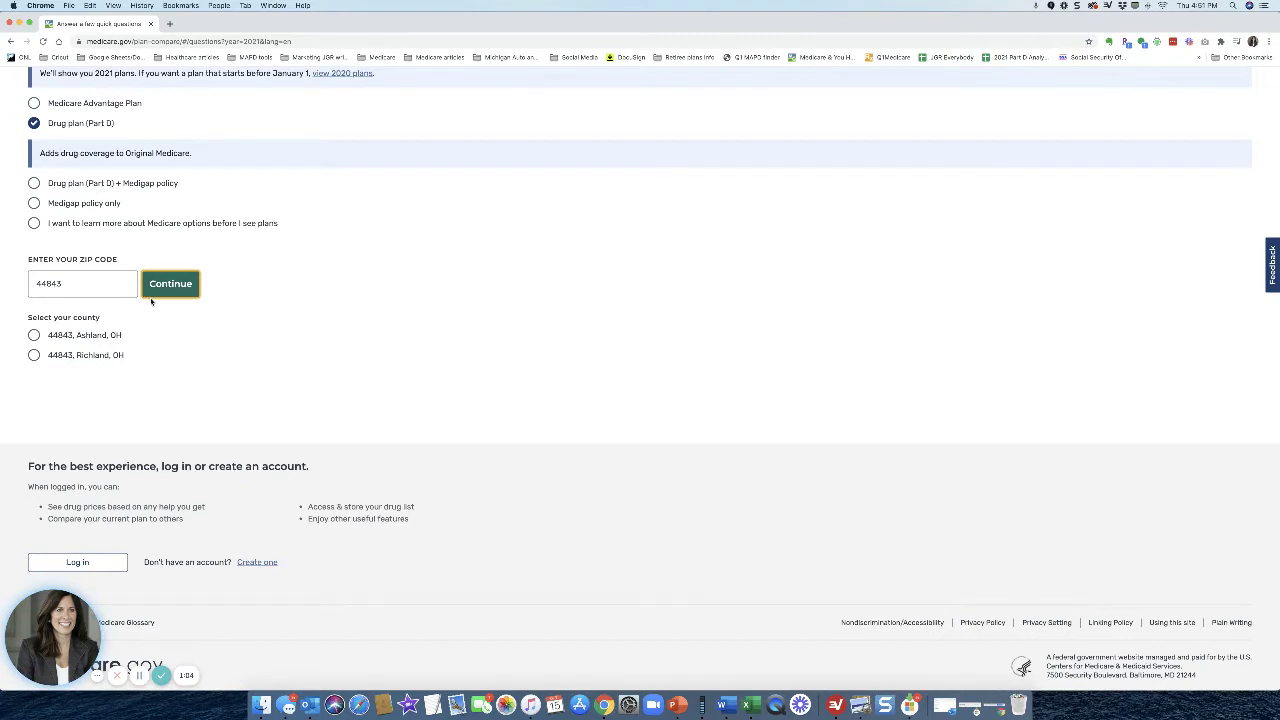
left_click(33, 356)
scroll(318, 369, "down", 3)
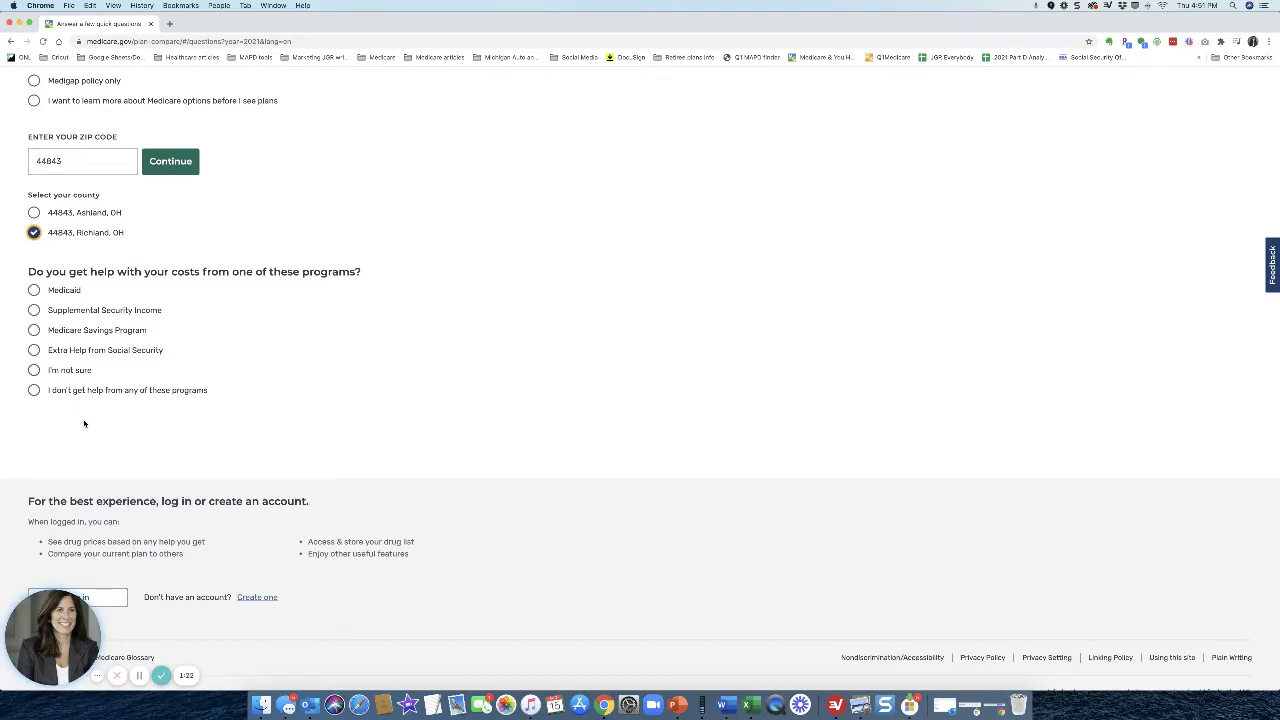
left_click(34, 390)
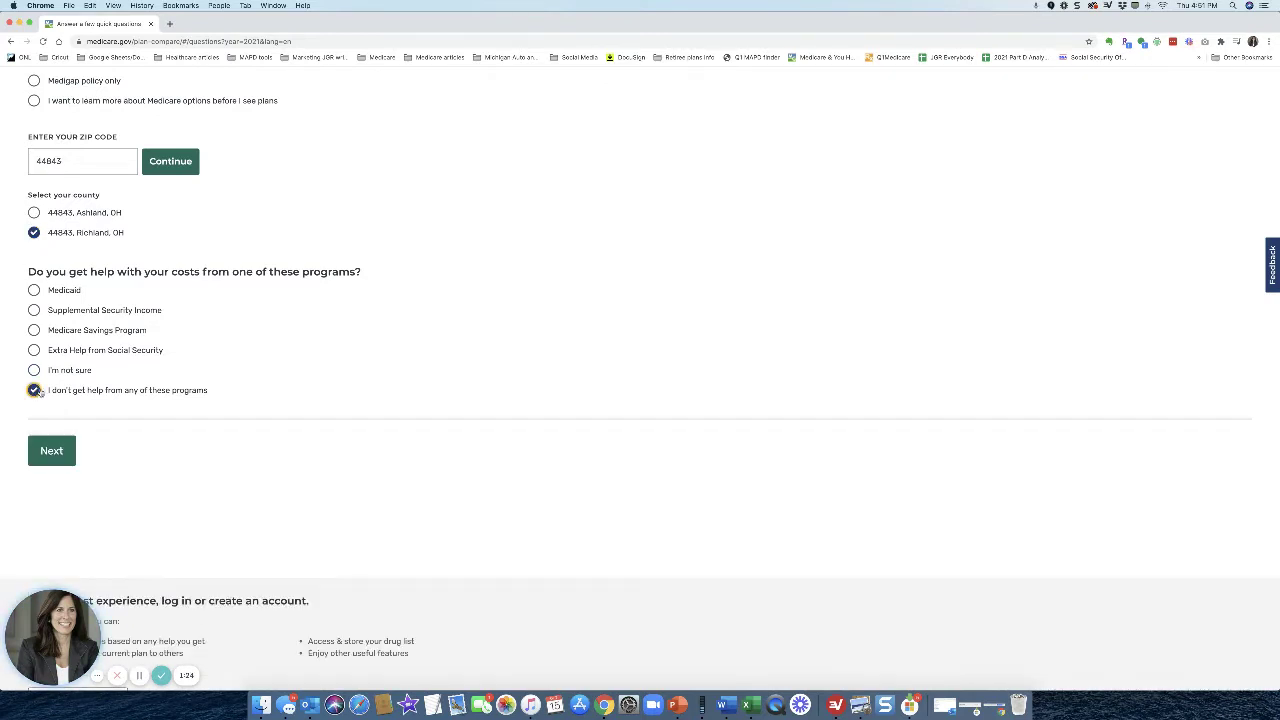
left_click(45, 451)
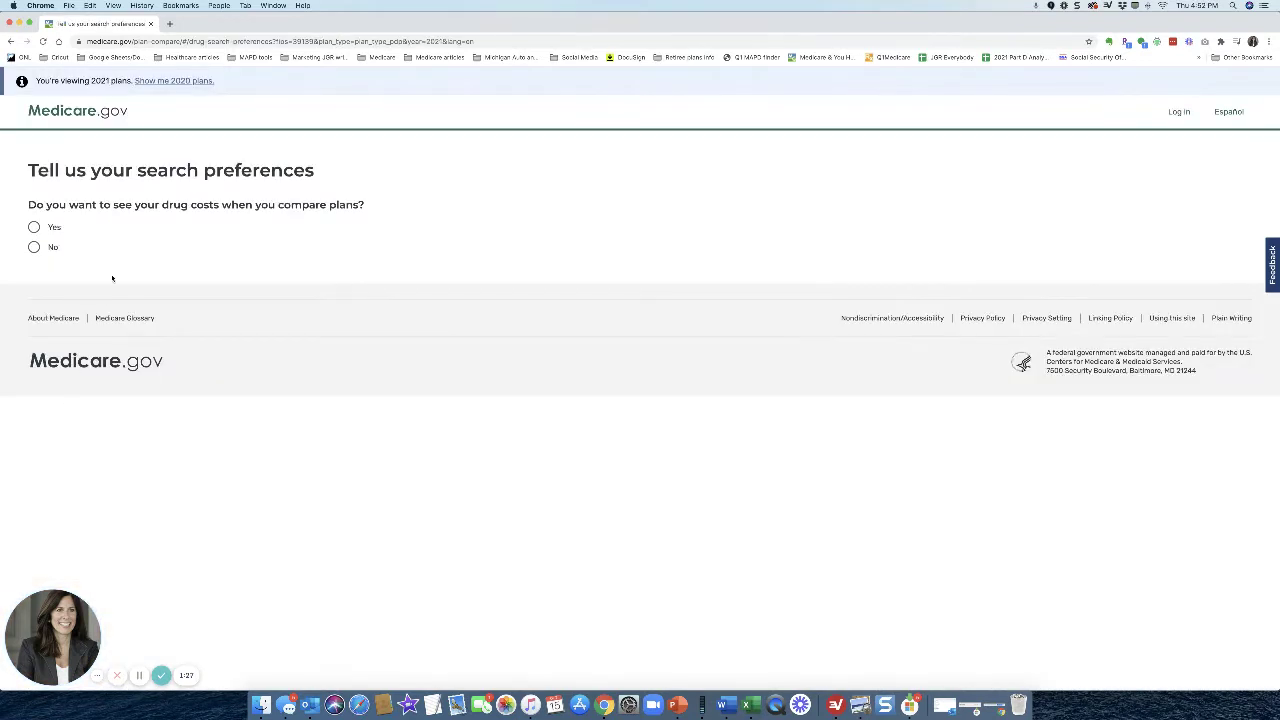
Step: Choose to see drug costs when comparing plans, with prescriptions filled at a retail pharmacy, and continue
left_click(54, 227)
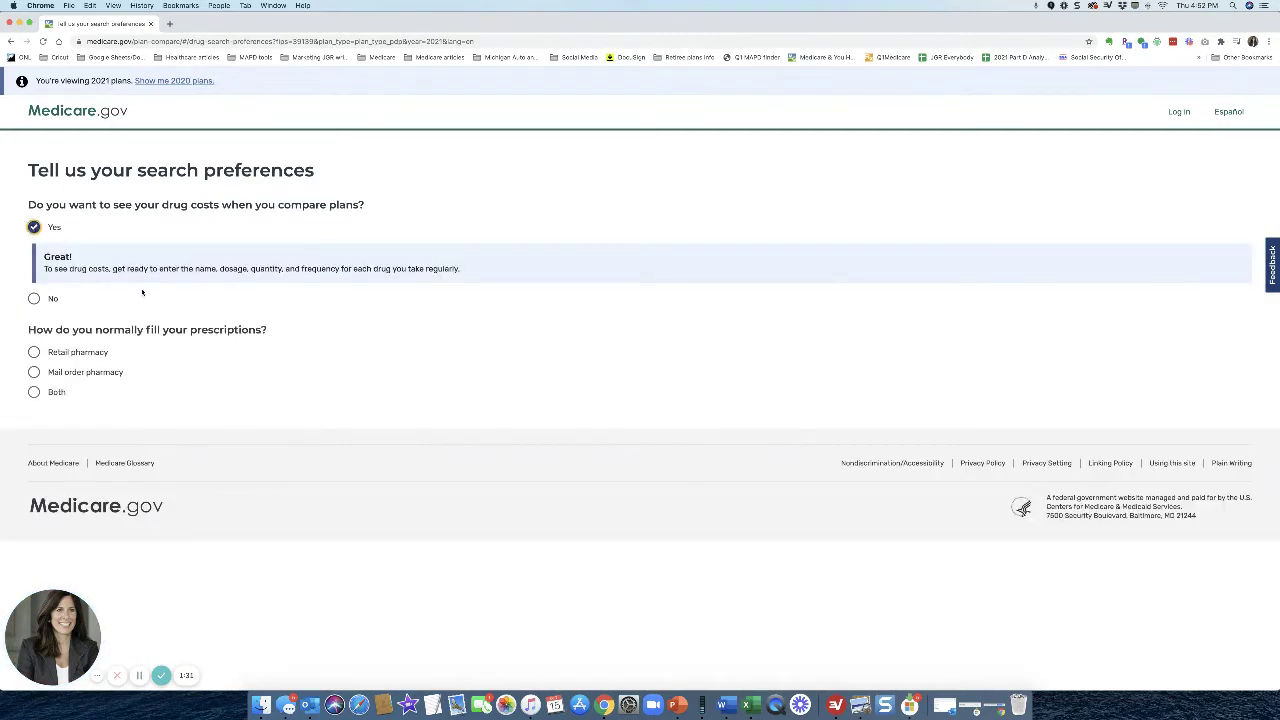
left_click(34, 353)
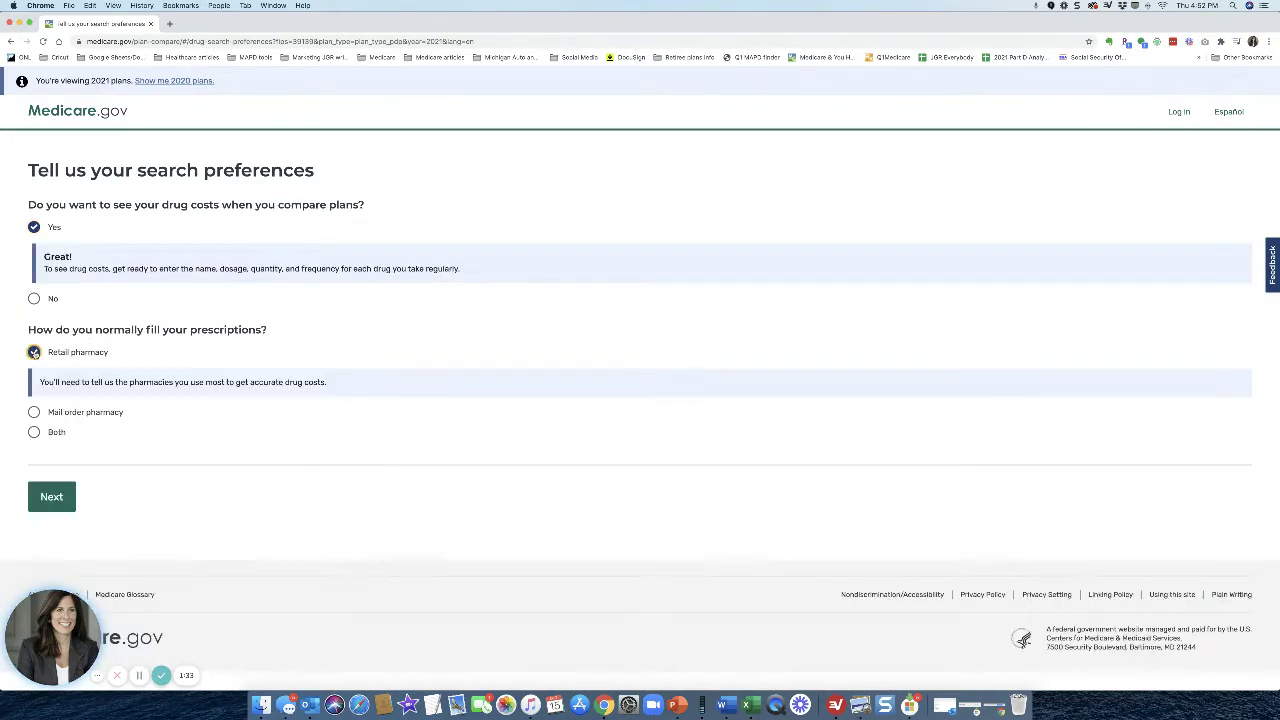
left_click(52, 499)
Step: Find atorvastatin in the prescription drug search and add it as a drug
left_click(111, 233)
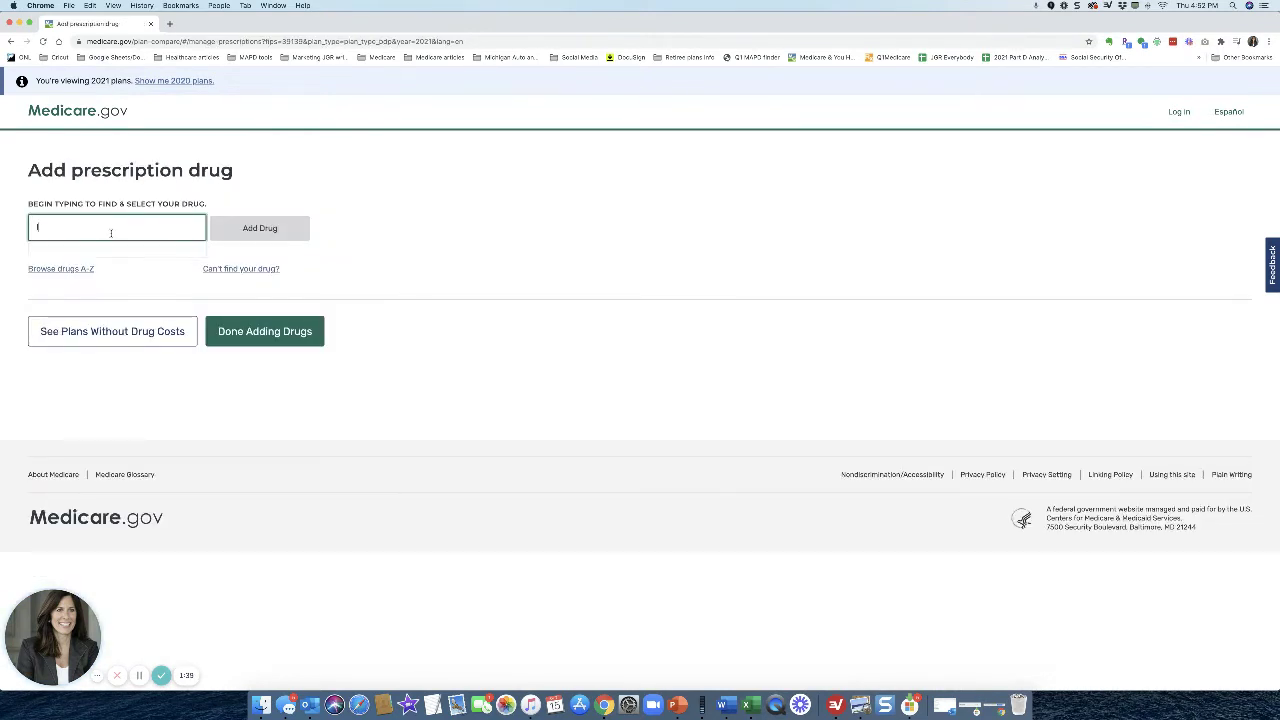
type("atorva")
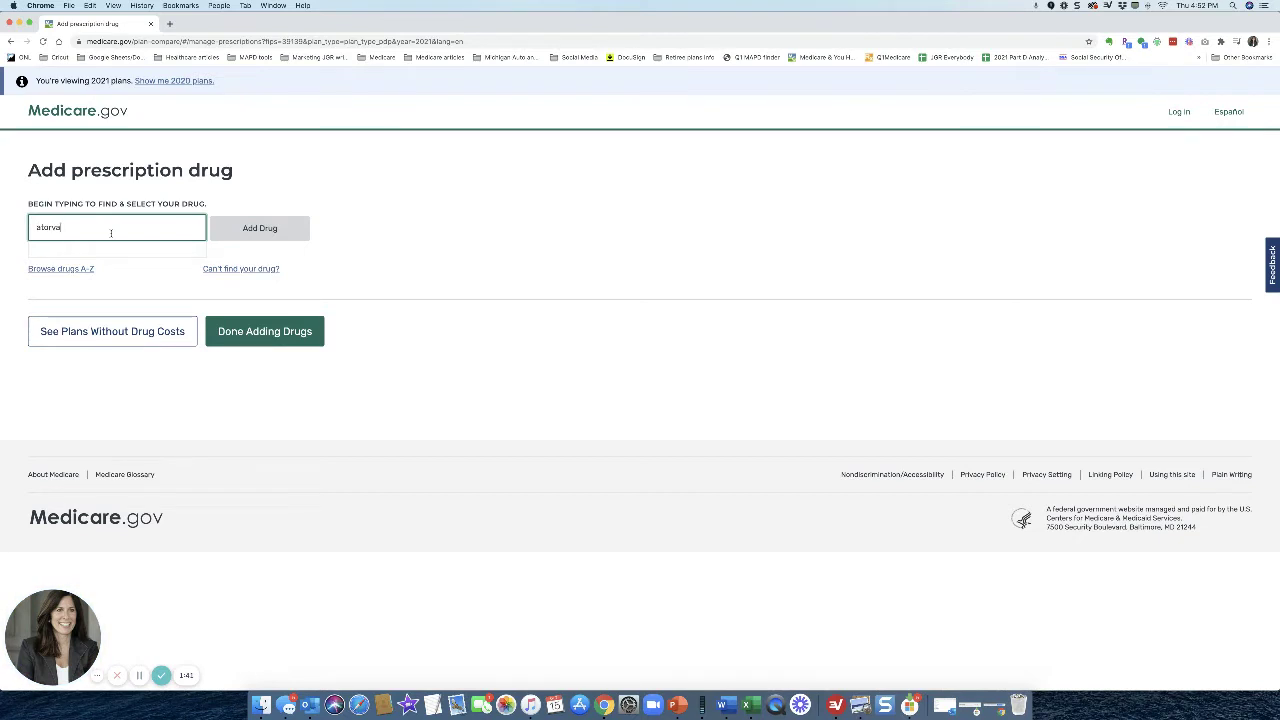
left_click(121, 254)
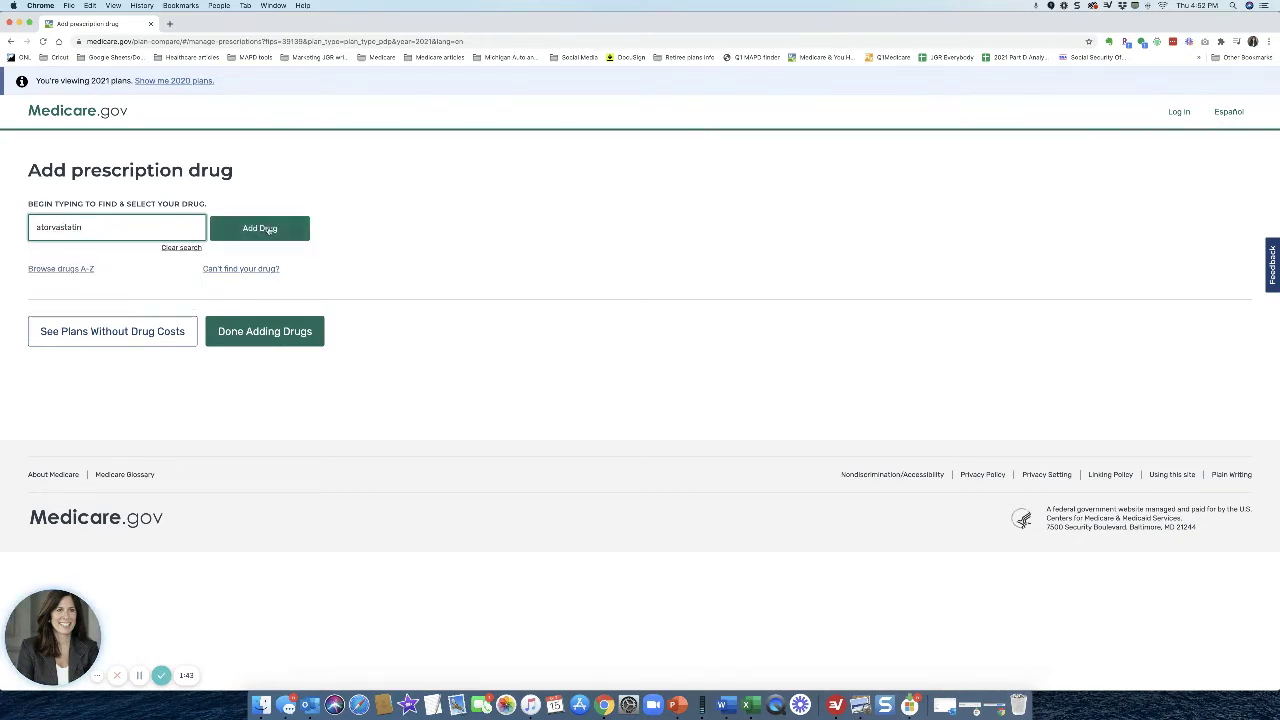
left_click(262, 228)
Step: Set atorvastatin to the 20mg tablet, quantity 90 every 3 months, and add it to the drug list
left_click(130, 261)
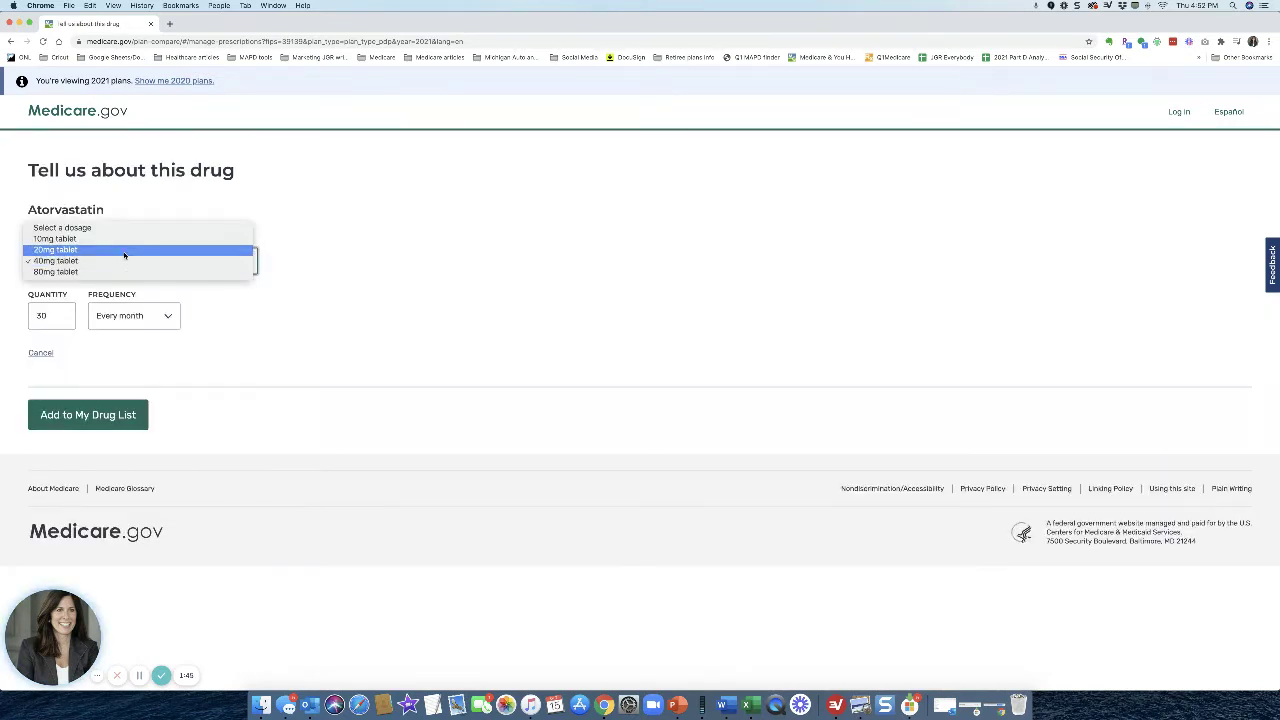
left_click(122, 253)
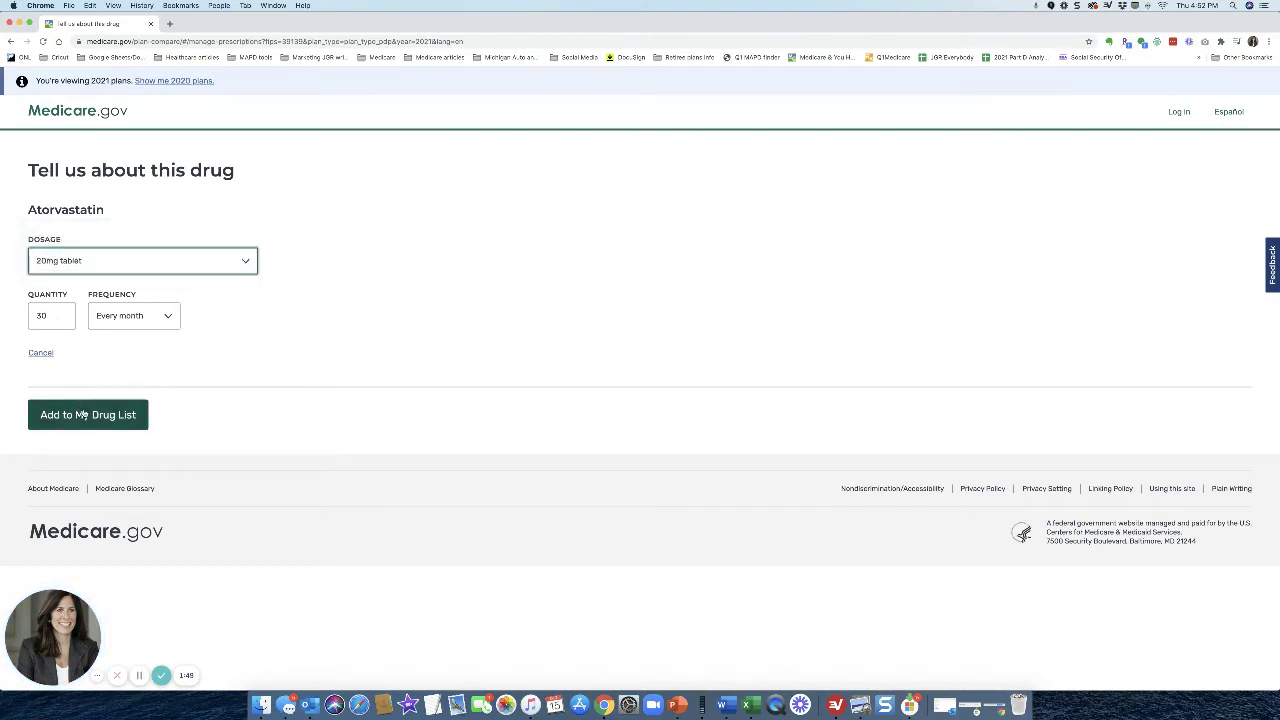
double_click(57, 318)
key("BackSpace")
type("90")
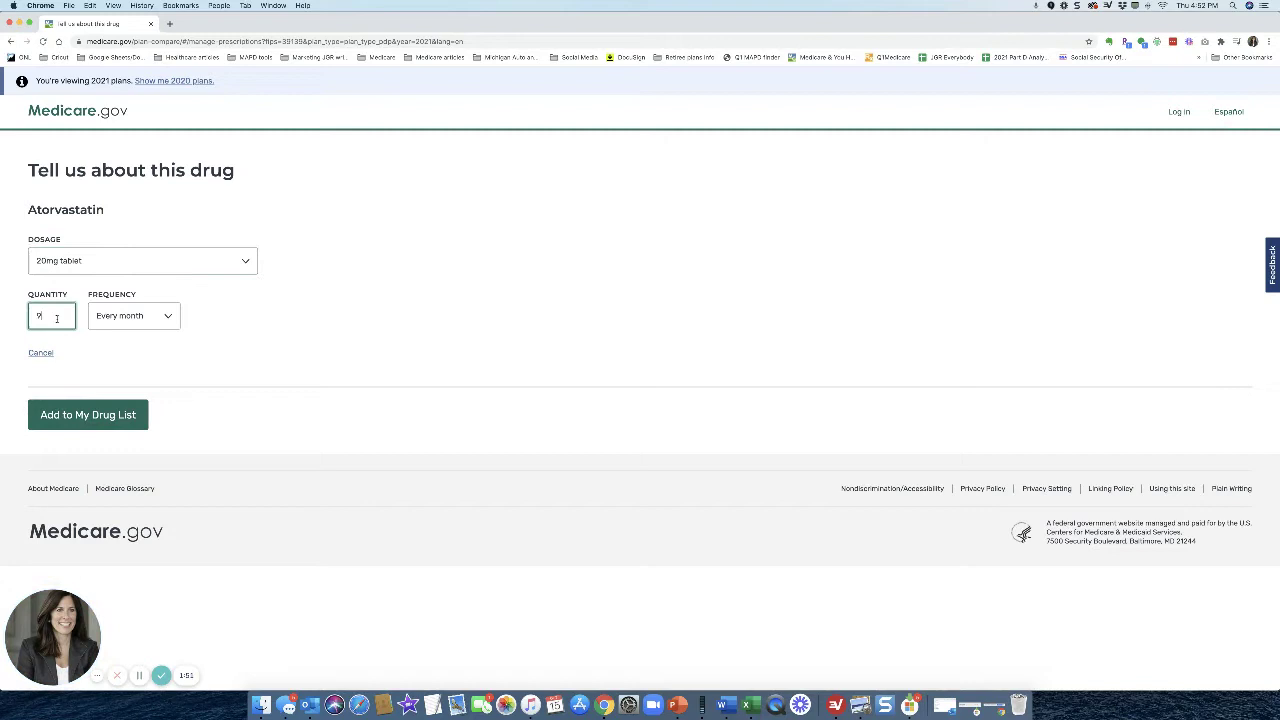
key("Tab")
left_click(112, 318)
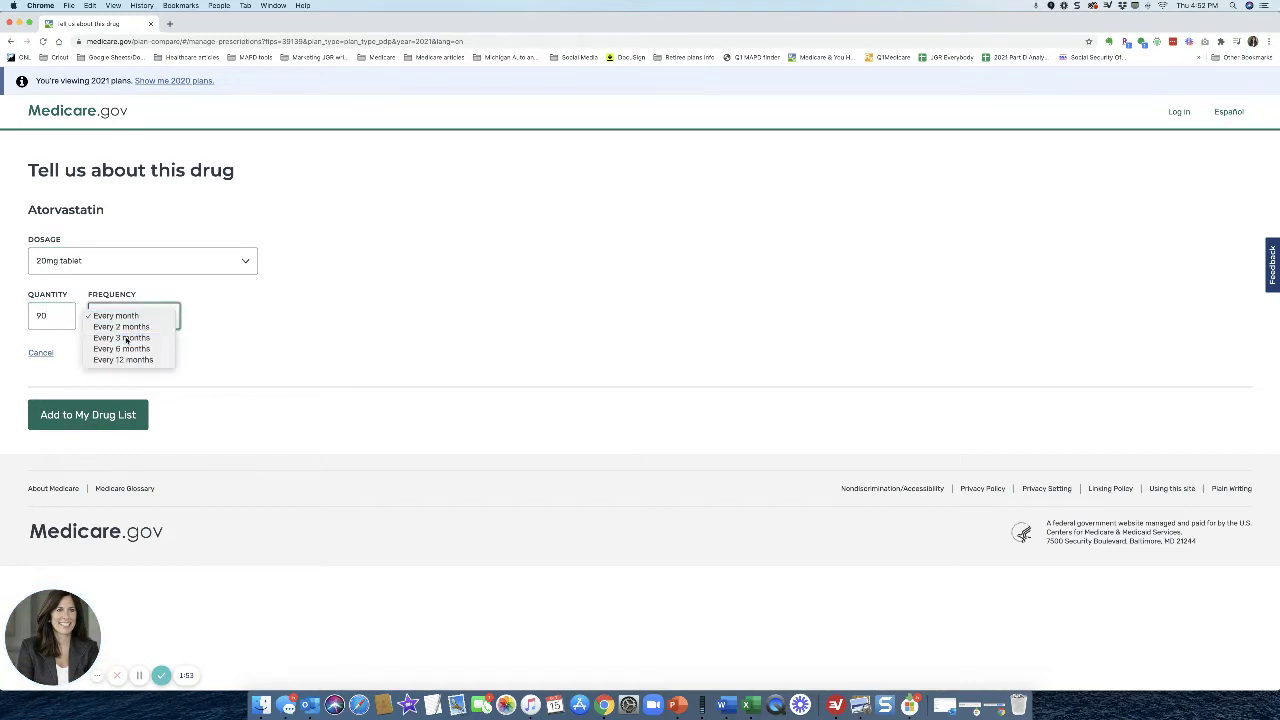
left_click(122, 338)
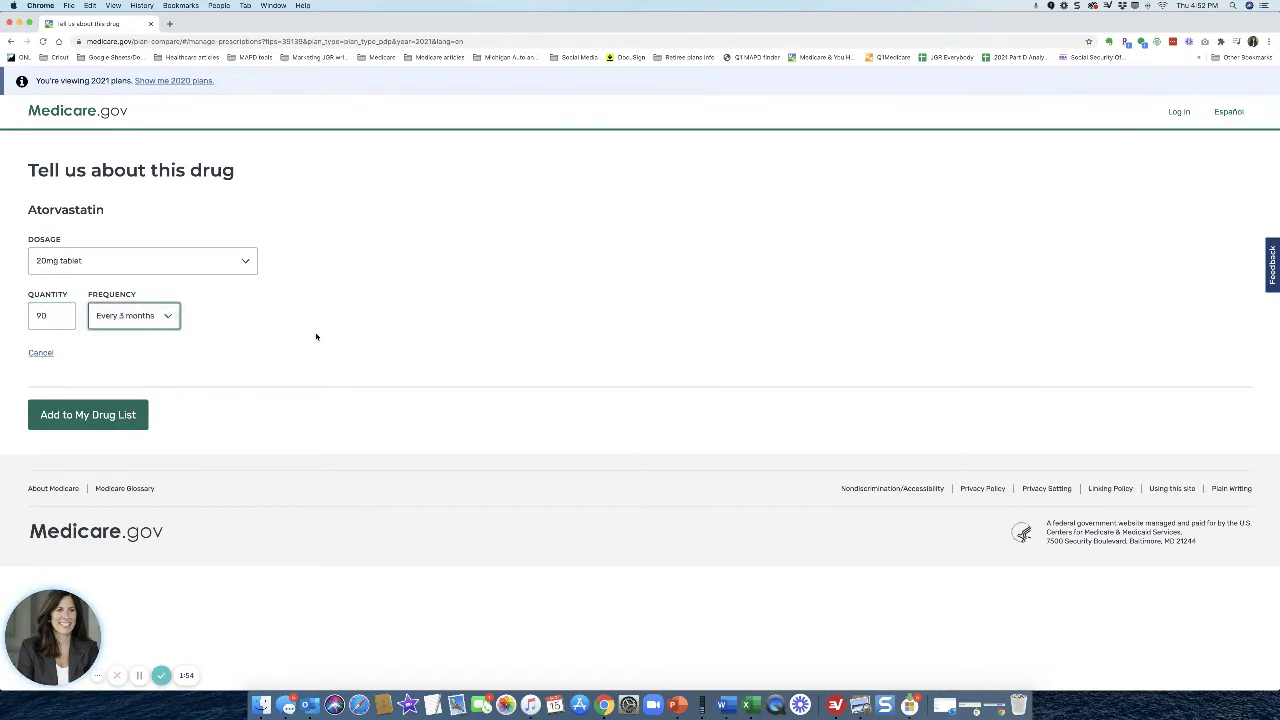
left_click(119, 417)
Step: Find Eliquis in the prescription drug search and add it as a second drug
left_click(81, 319)
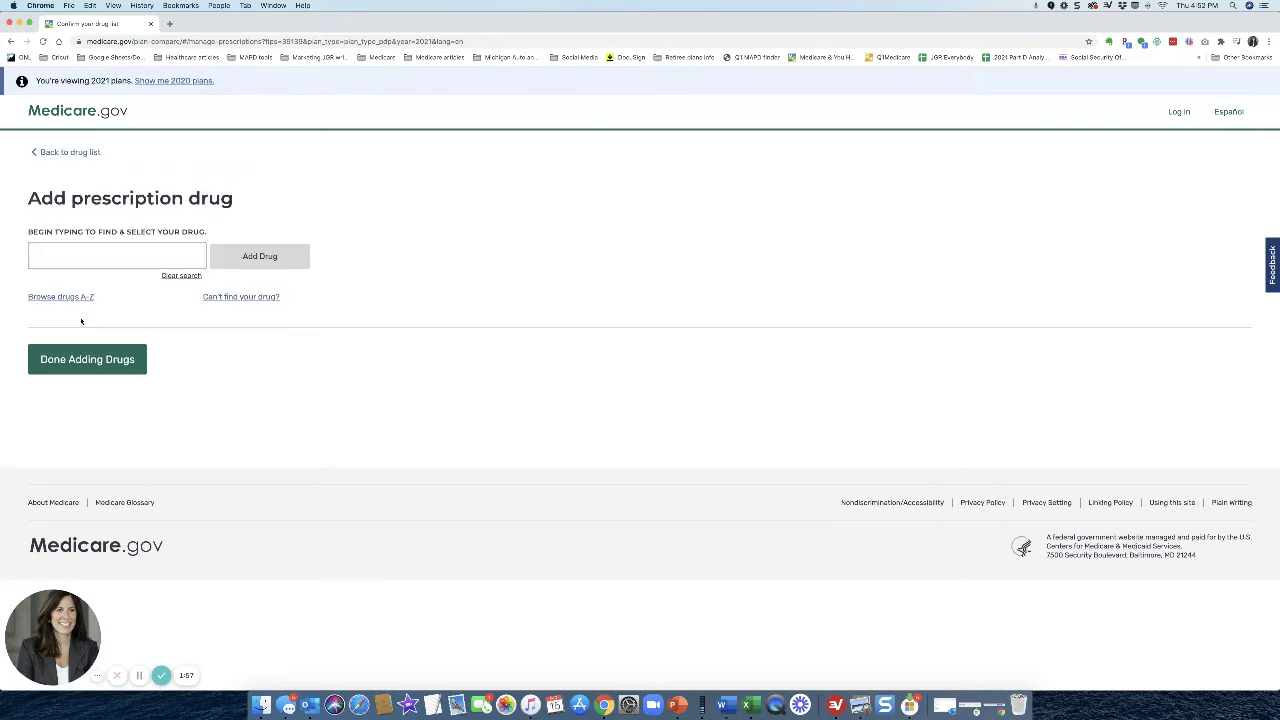
left_click(113, 254)
type("eliq")
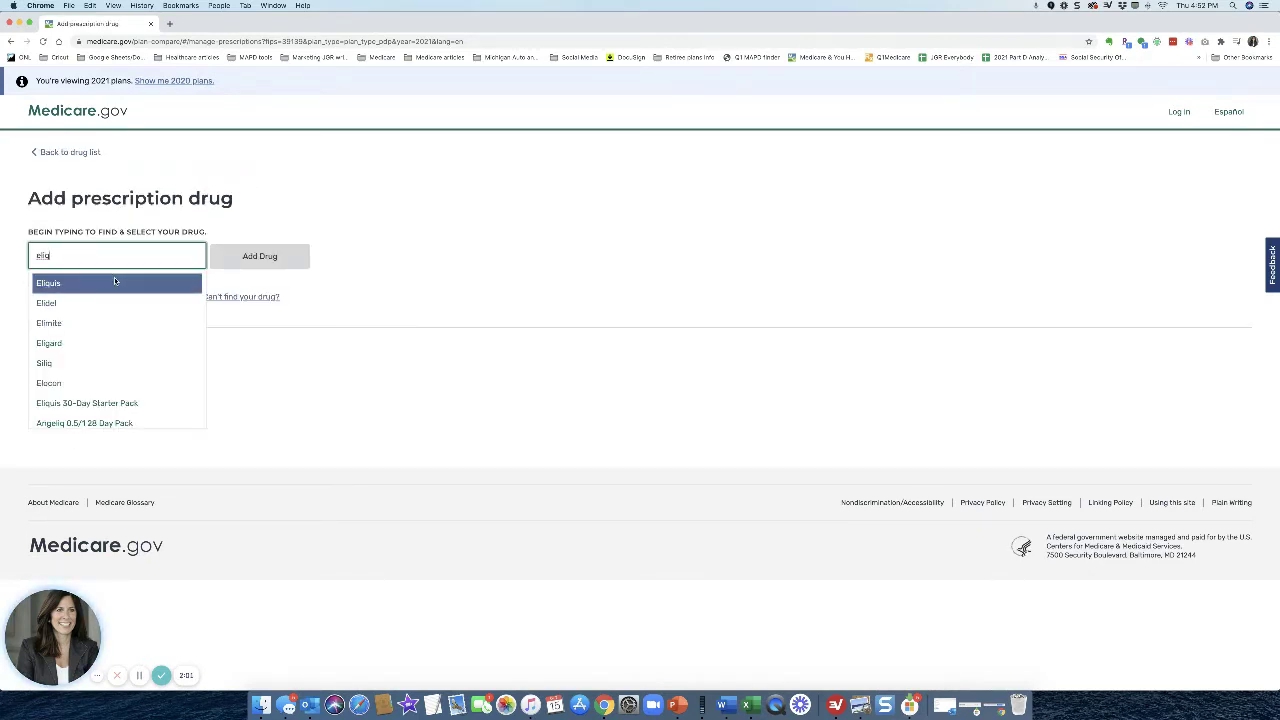
left_click(114, 280)
left_click(241, 264)
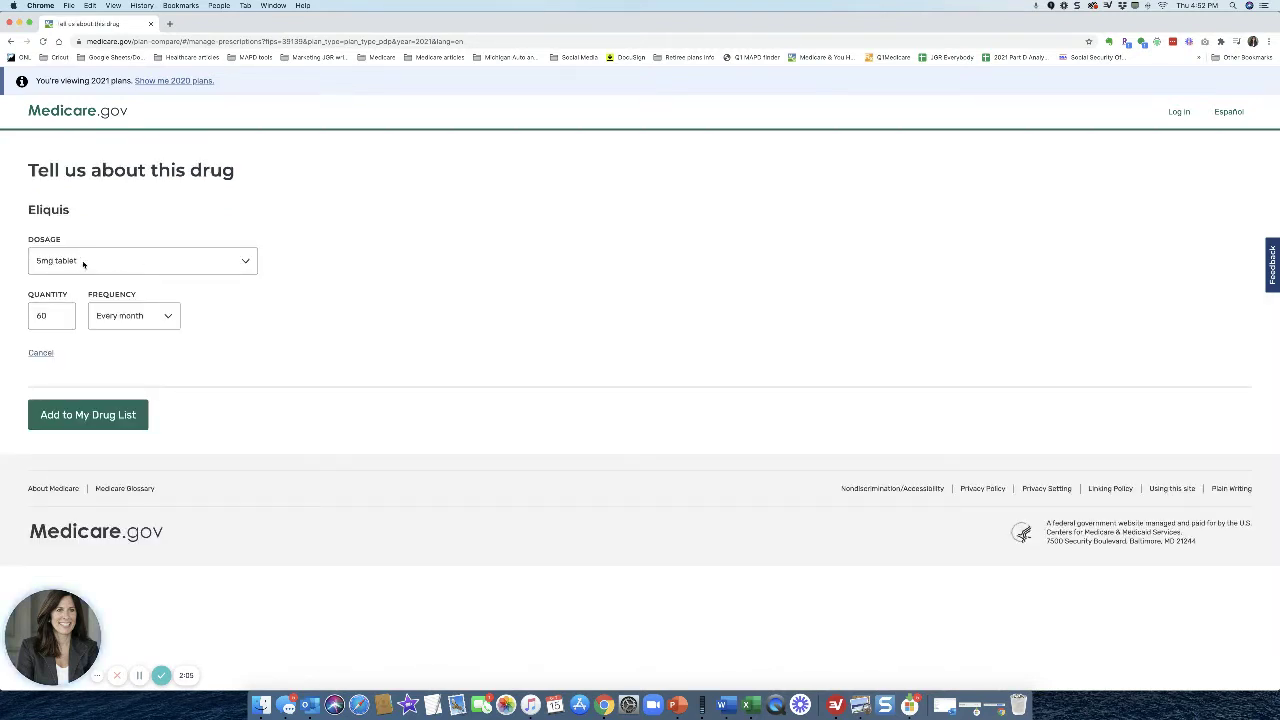
Step: Add Eliquis to the drug list with quantity 180 every 3 months, and finish adding drugs
left_click(54, 320)
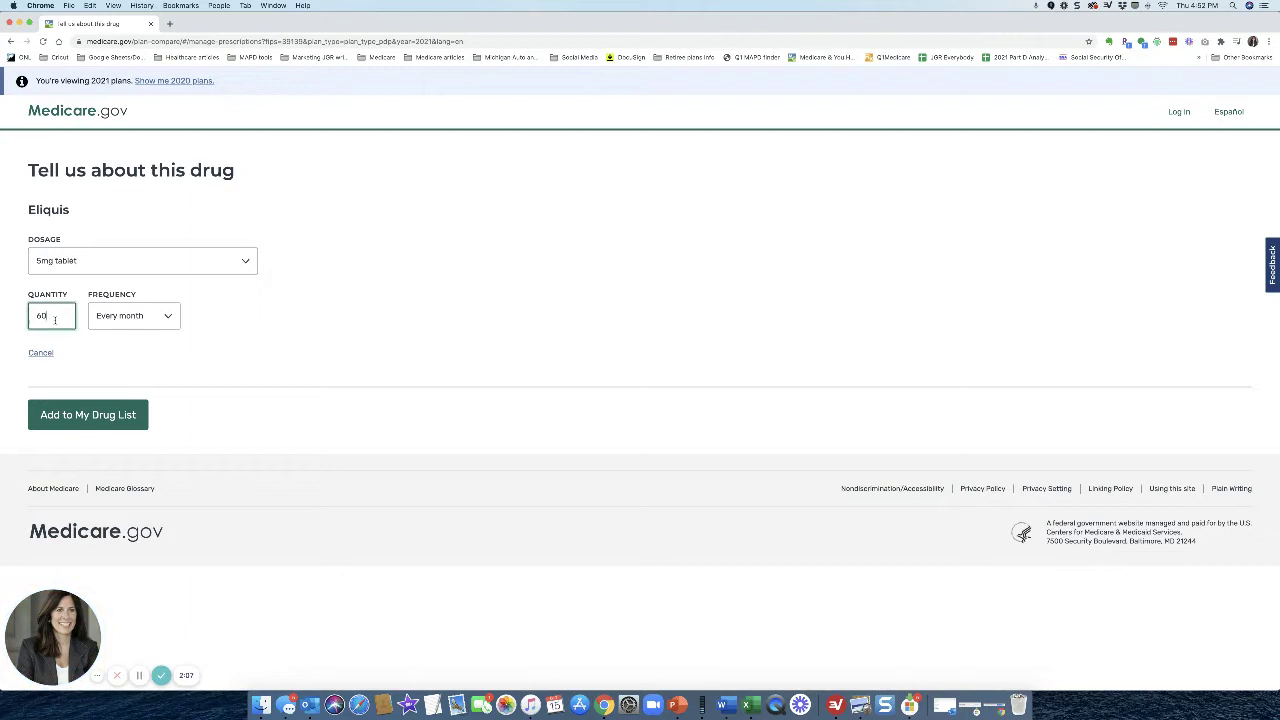
key("BackSpace")
key("BackSpace")
type("1")
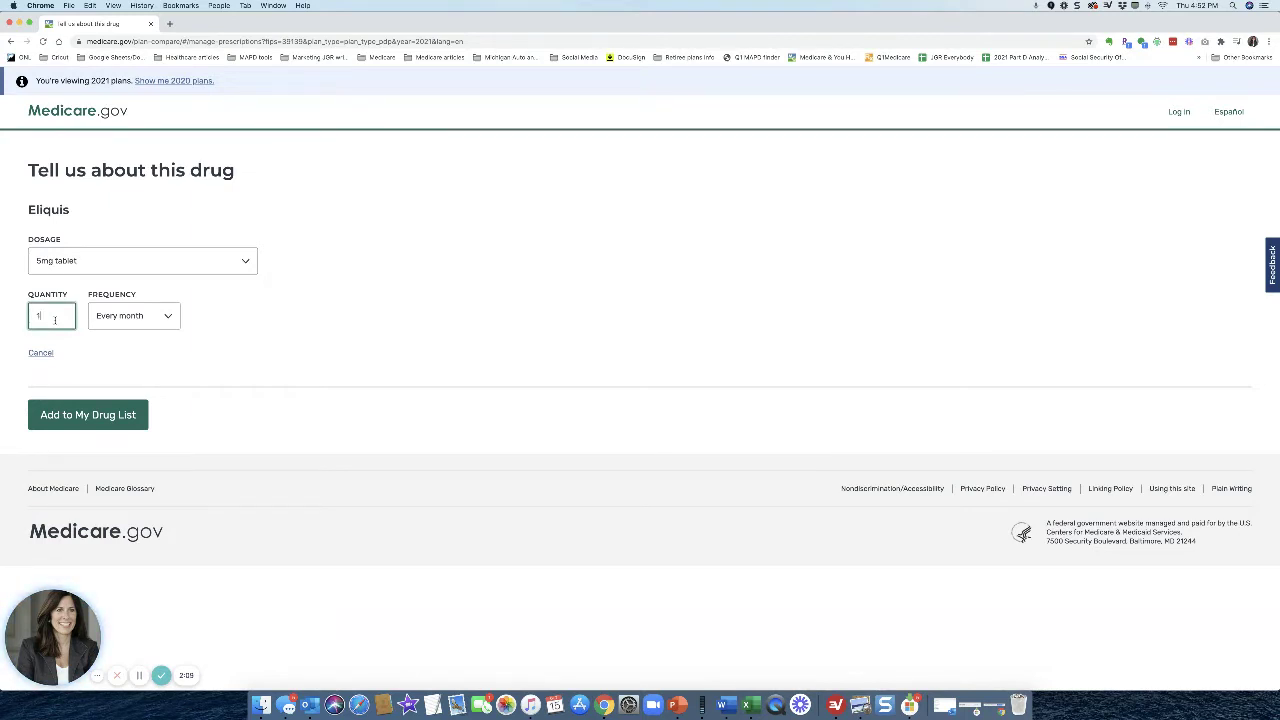
type("80")
left_click(131, 326)
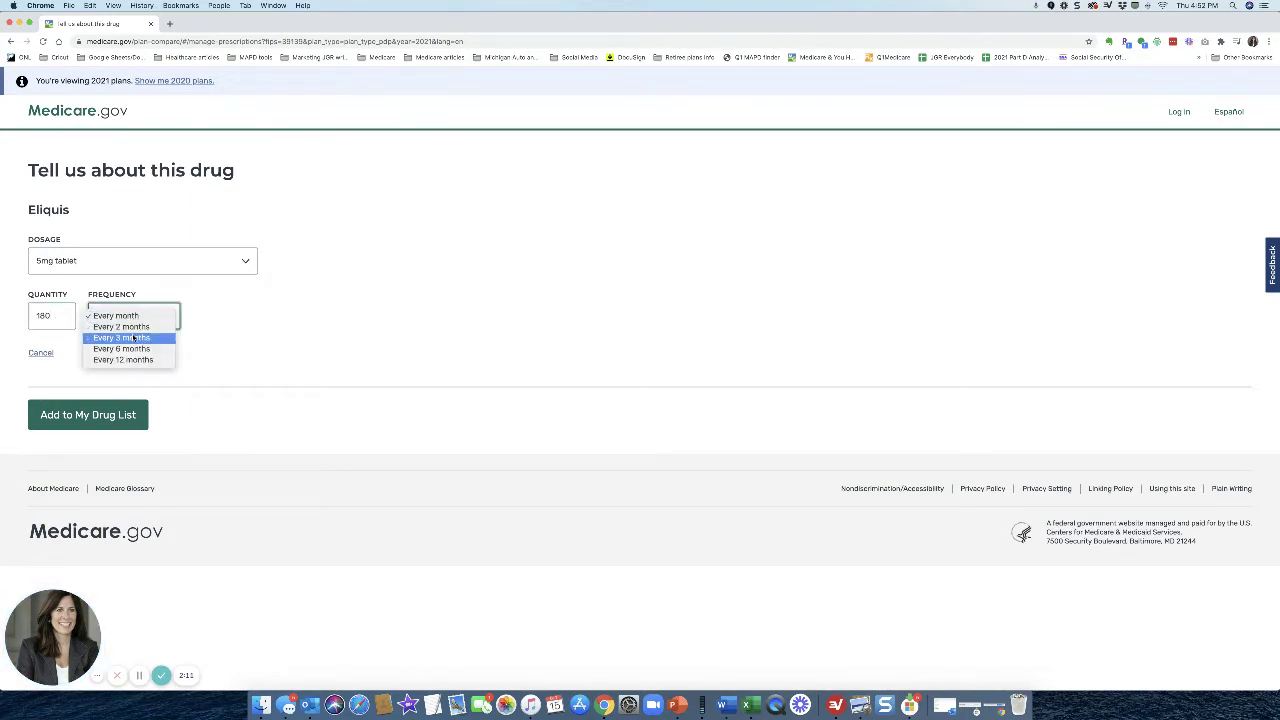
left_click(133, 338)
left_click(113, 416)
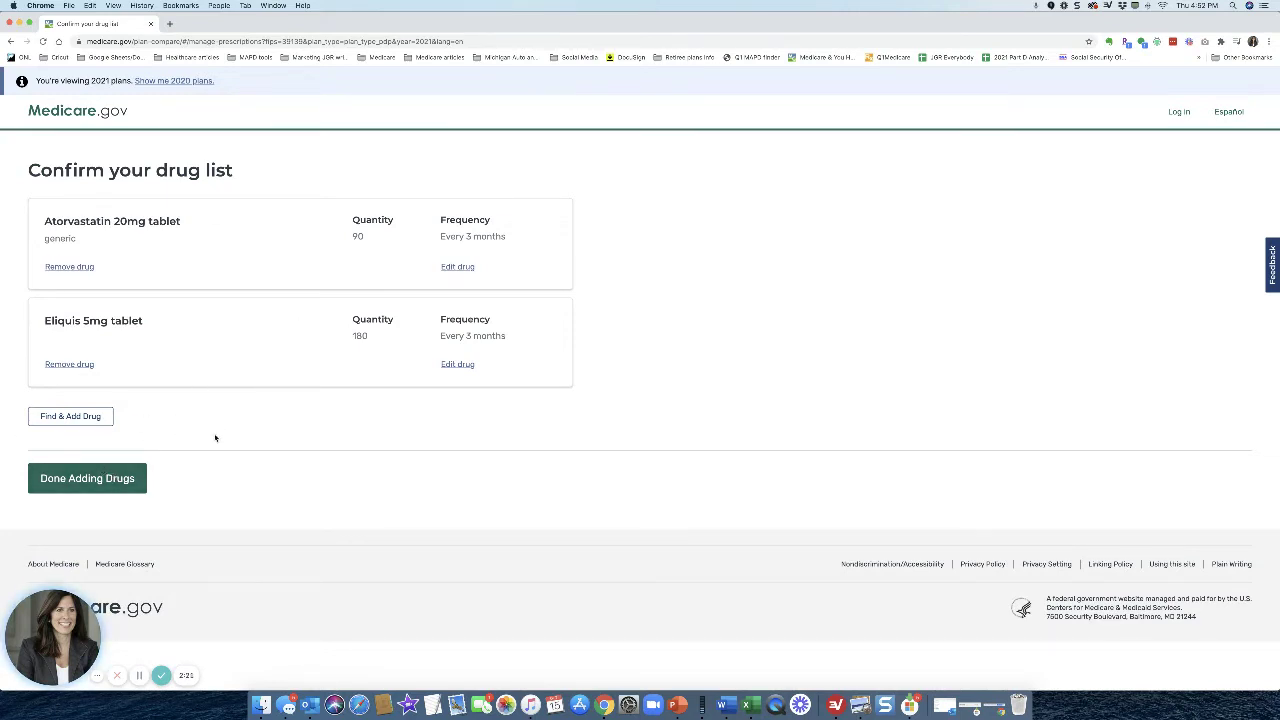
left_click(90, 482)
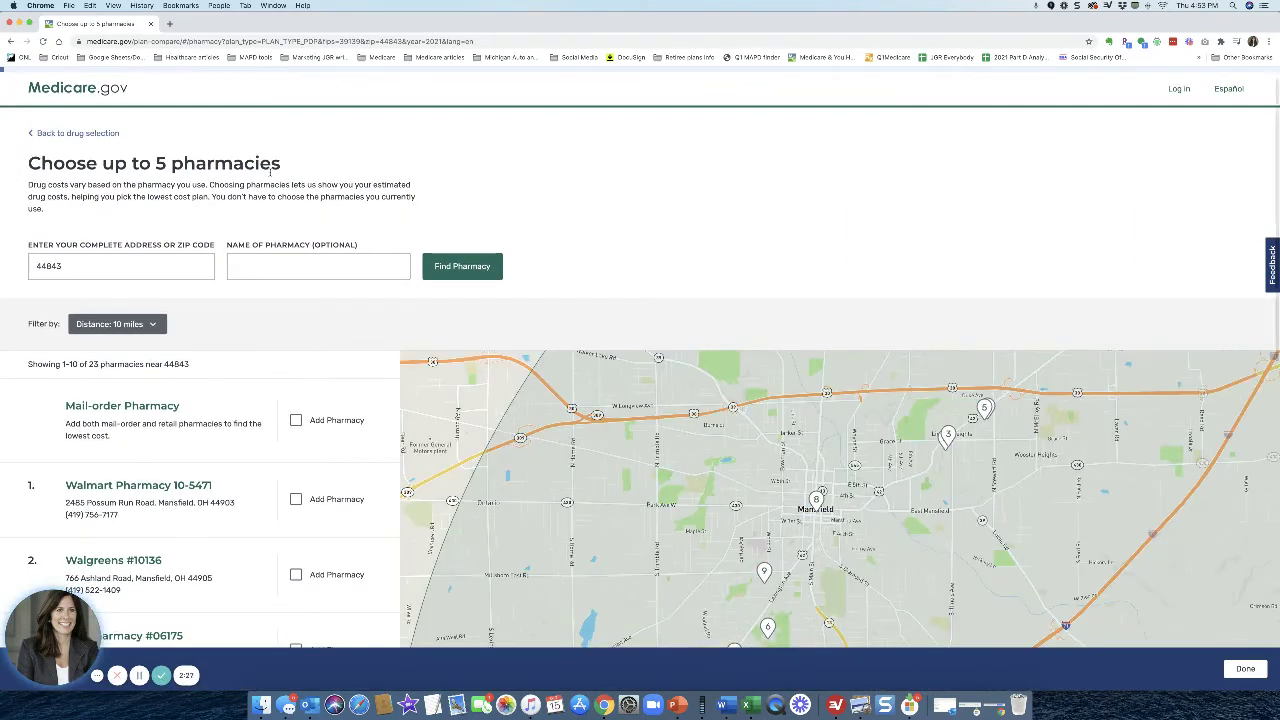
Step: Search for "cvs" pharmacies near 44843 and add Cvs Pharmacy #06175
scroll(280, 312, "down", 1)
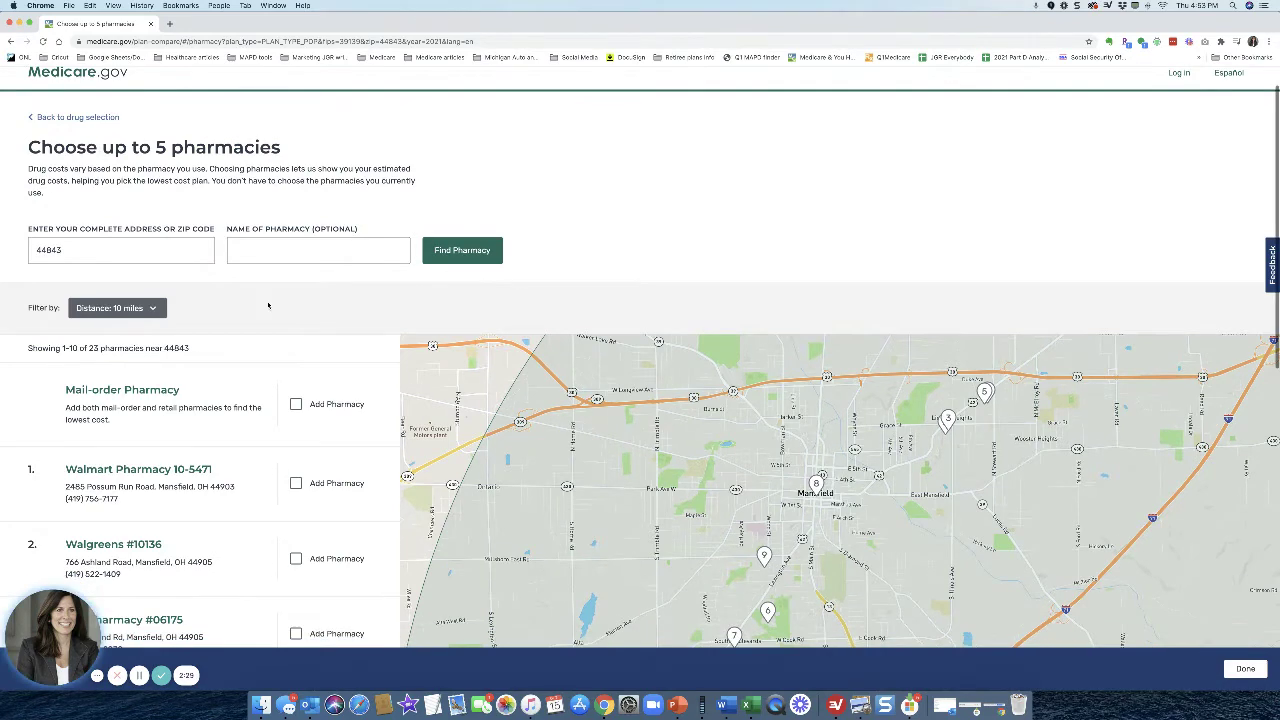
left_click(279, 255)
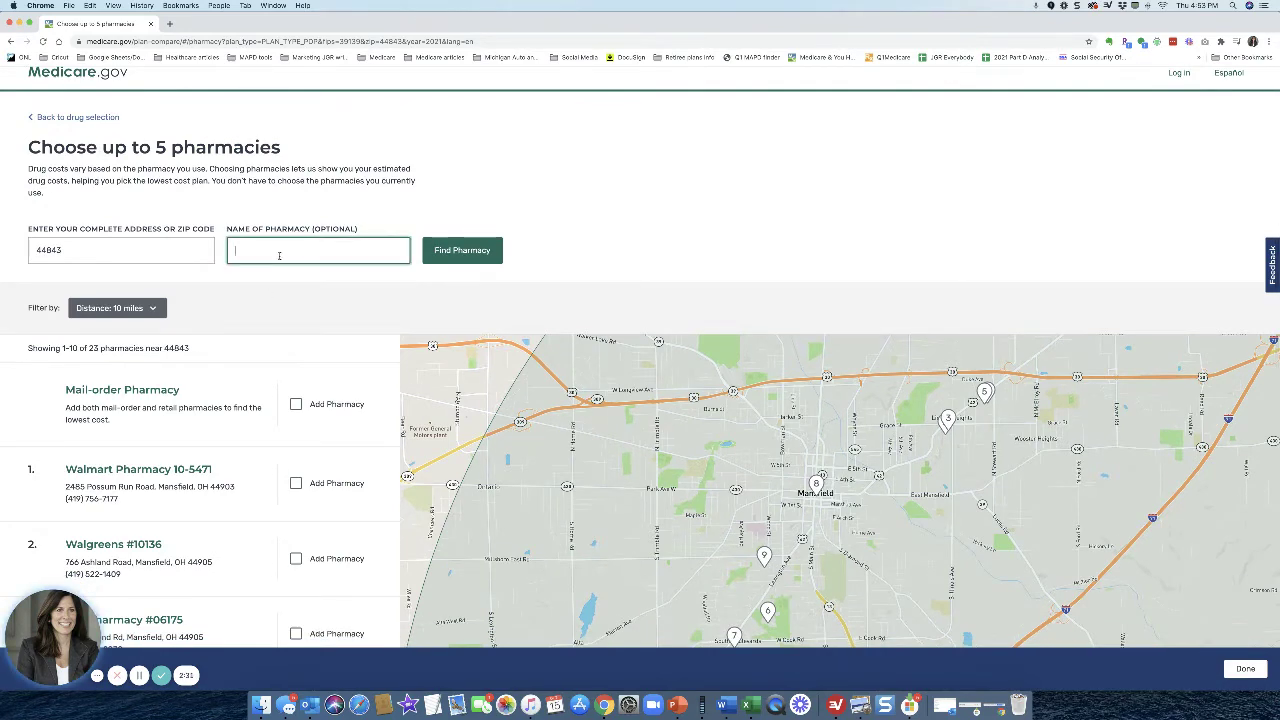
type("cvs")
left_click(450, 253)
scroll(270, 376, "down", 2)
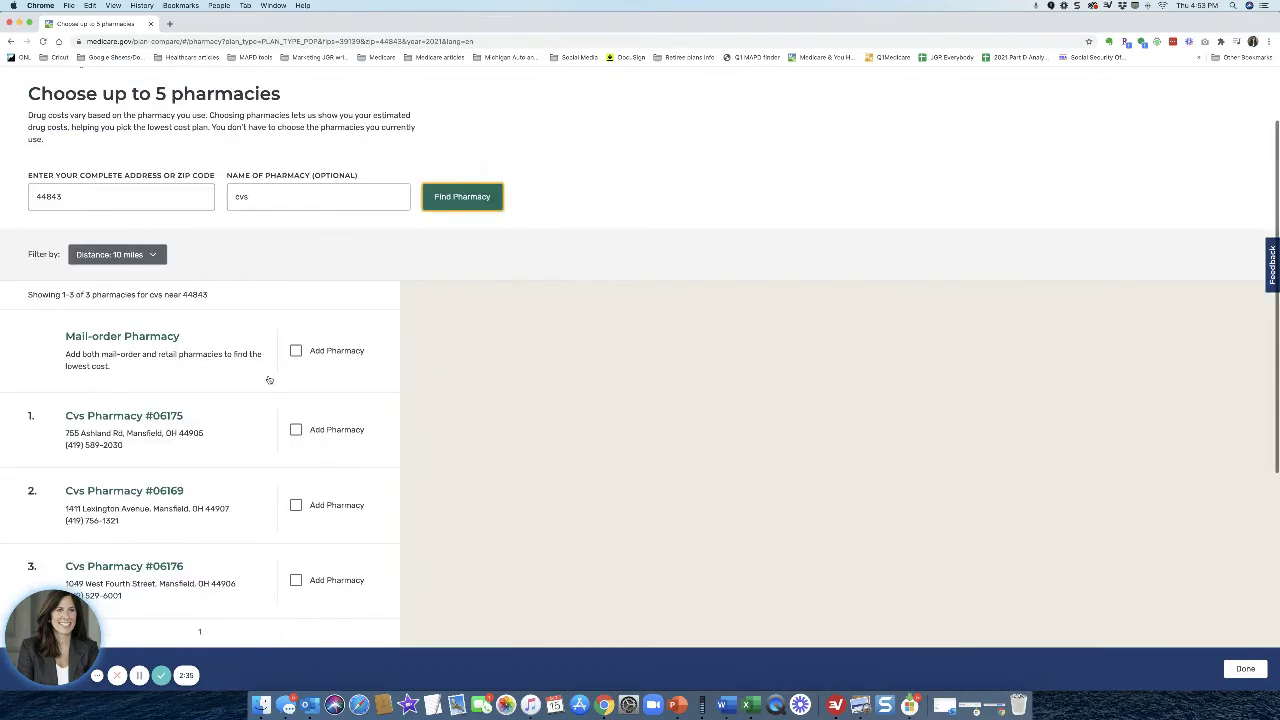
scroll(295, 430, "down", 1)
left_click(295, 362)
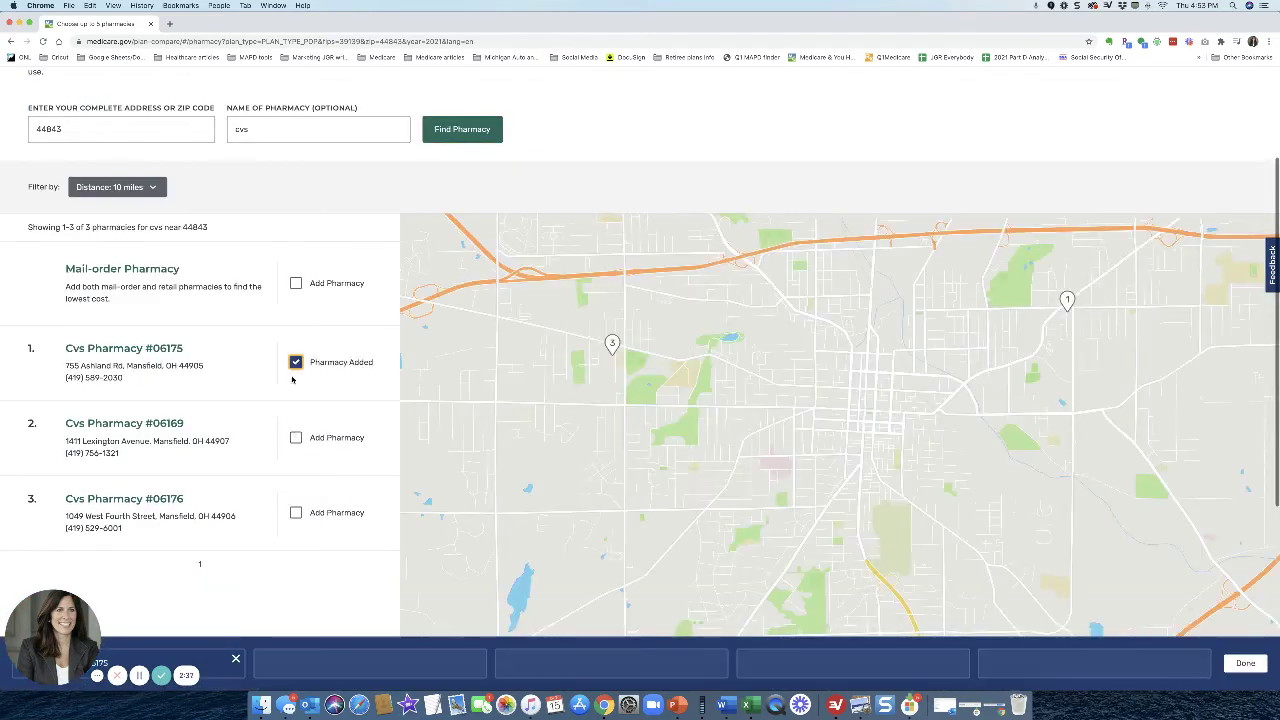
Step: Clear the pharmacy name and search again for all pharmacies near 44843
scroll(266, 357, "up", 2)
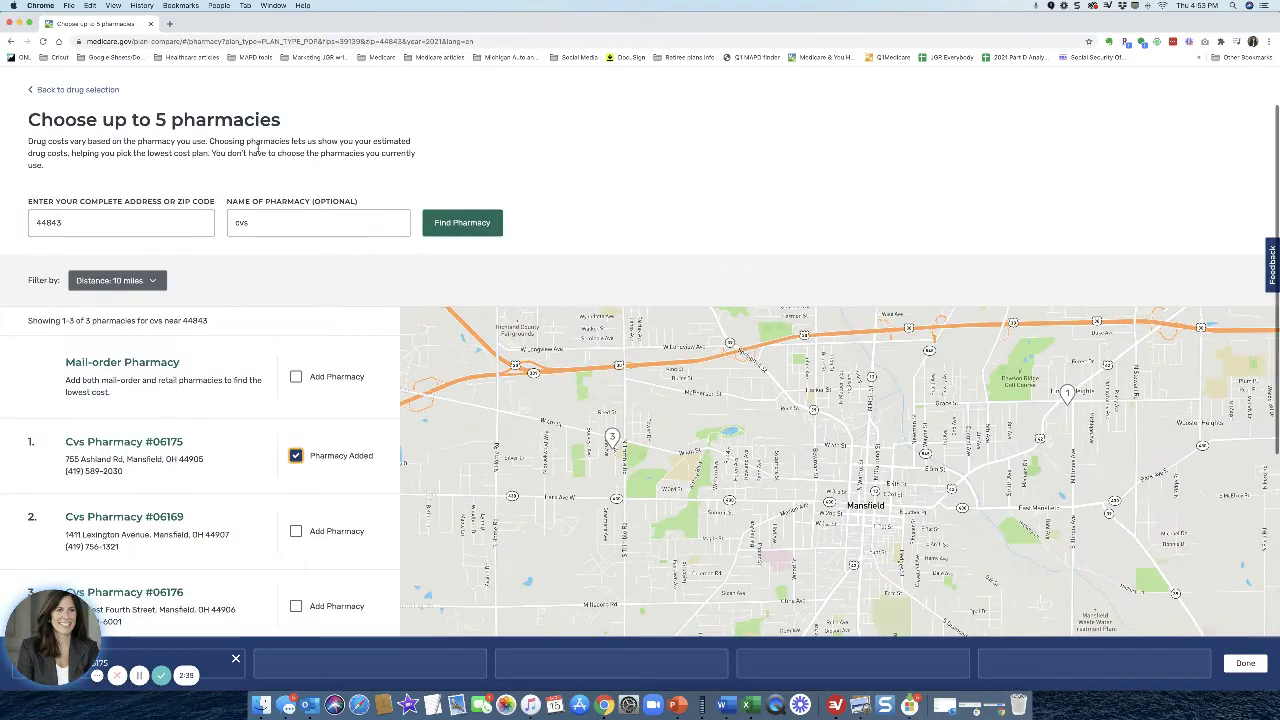
left_click(274, 224)
key("BackSpace")
key("BackSpace")
key("BackSpace")
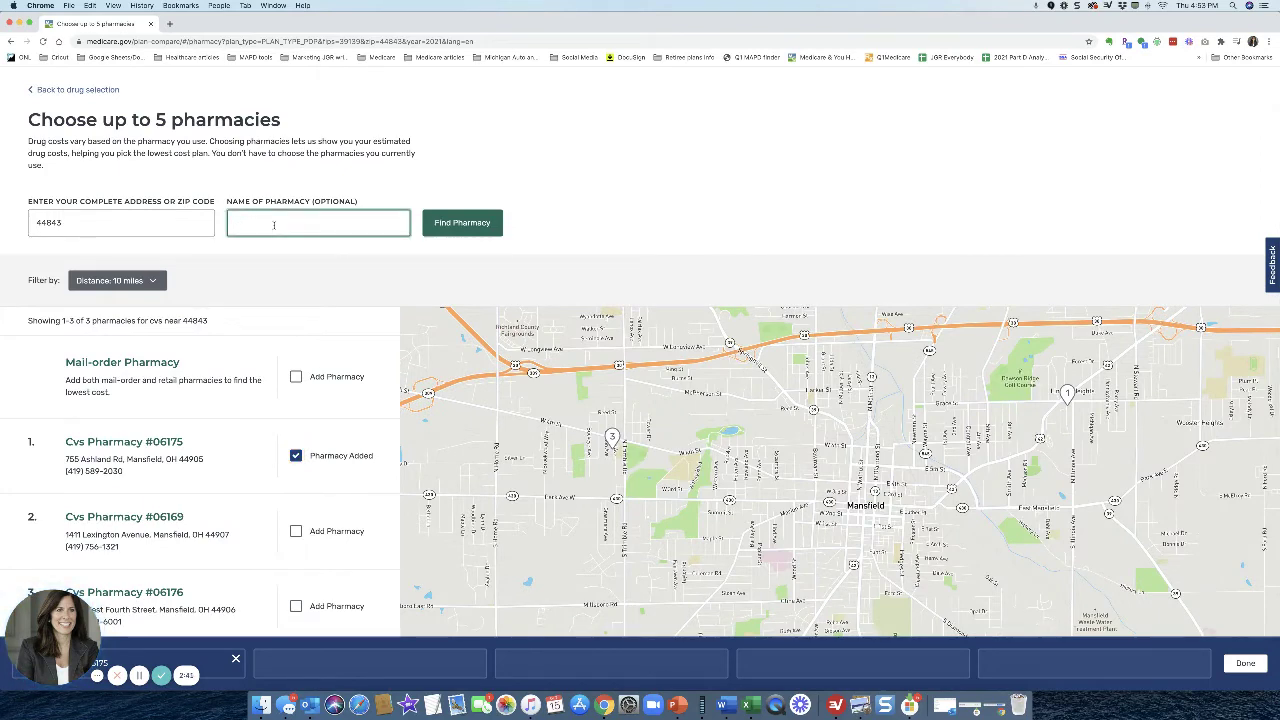
left_click(150, 278)
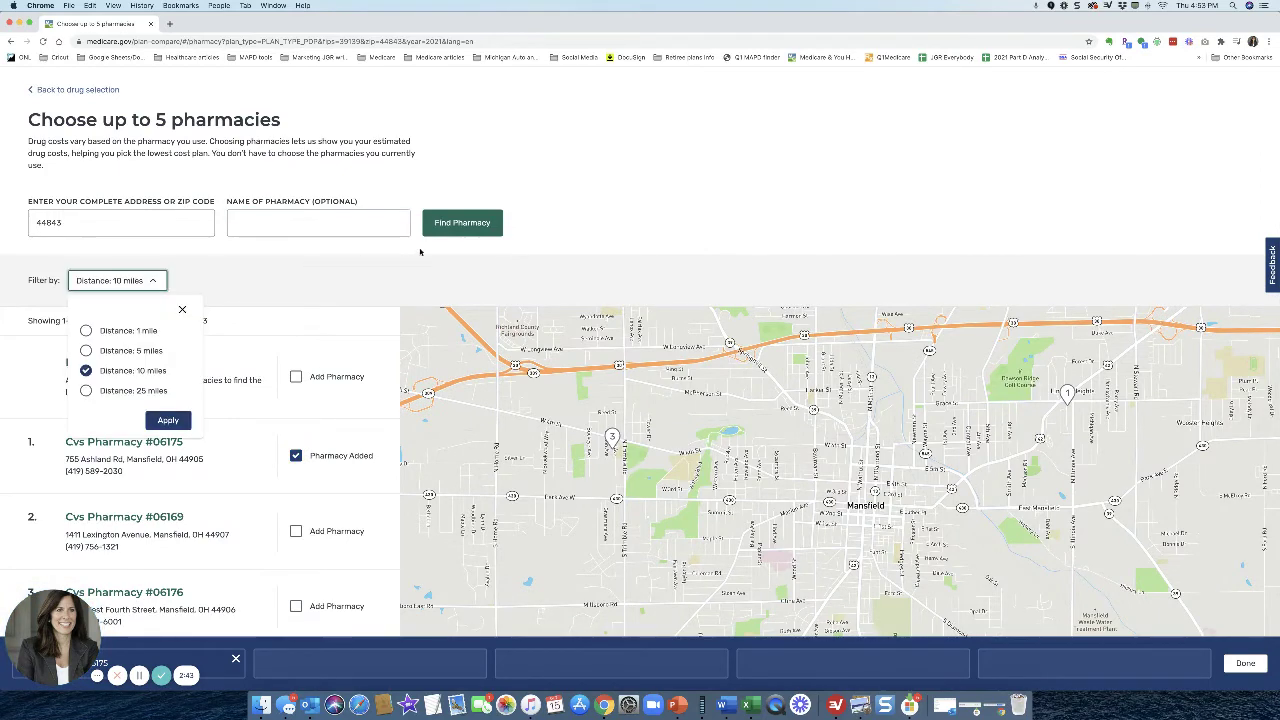
left_click(440, 223)
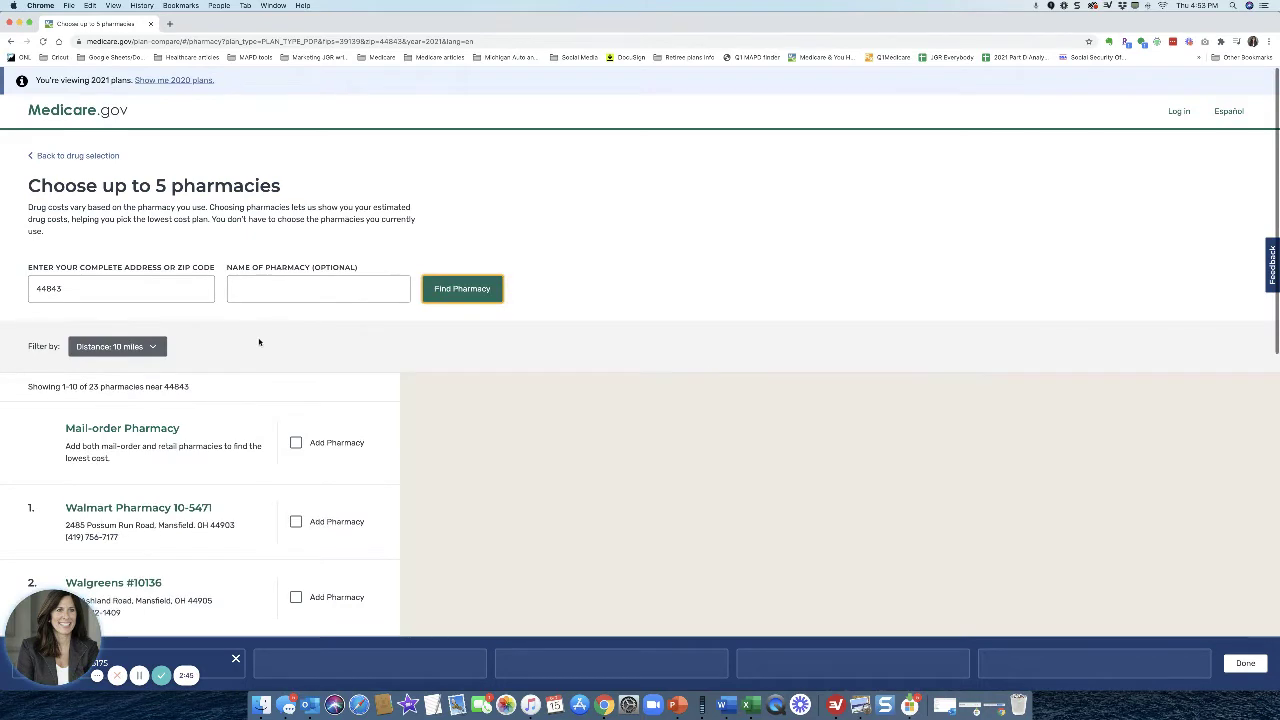
Step: Add Walgreens #10136 and Kroger Pharmacy to the selected pharmacies
scroll(259, 342, "down", 1)
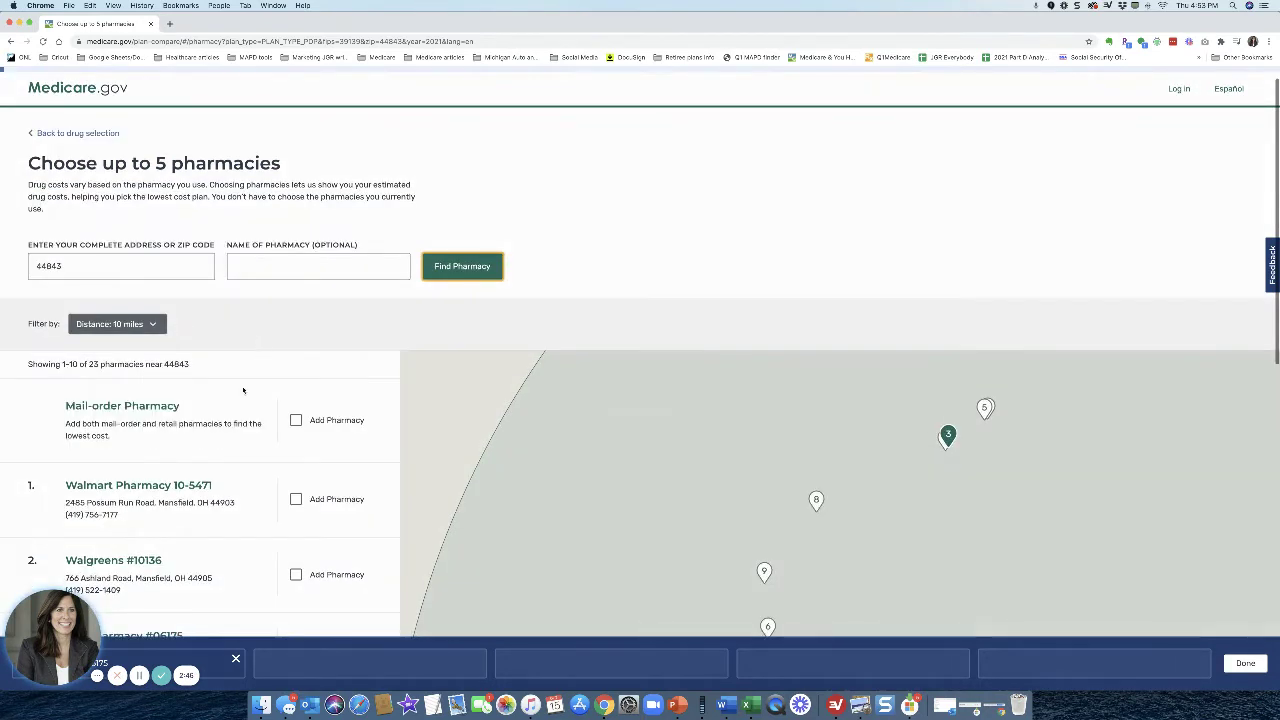
scroll(243, 390, "down", 5)
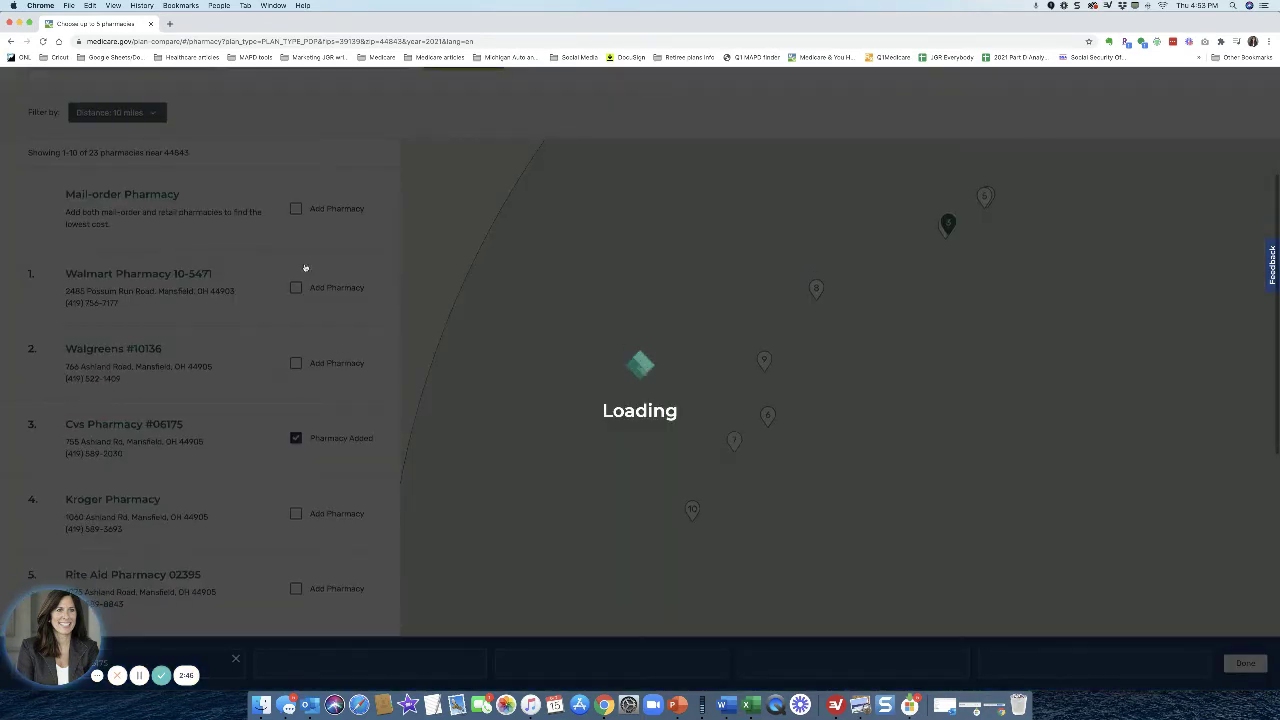
scroll(314, 277, "down", 5)
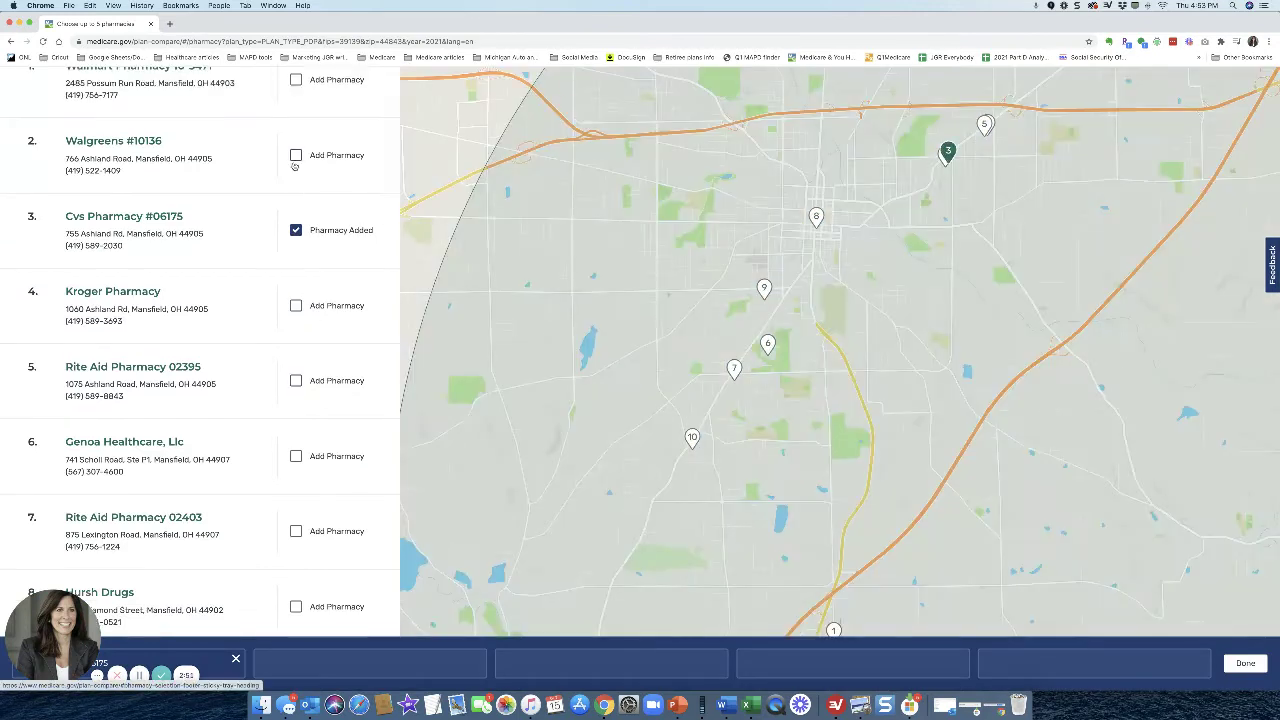
left_click(296, 157)
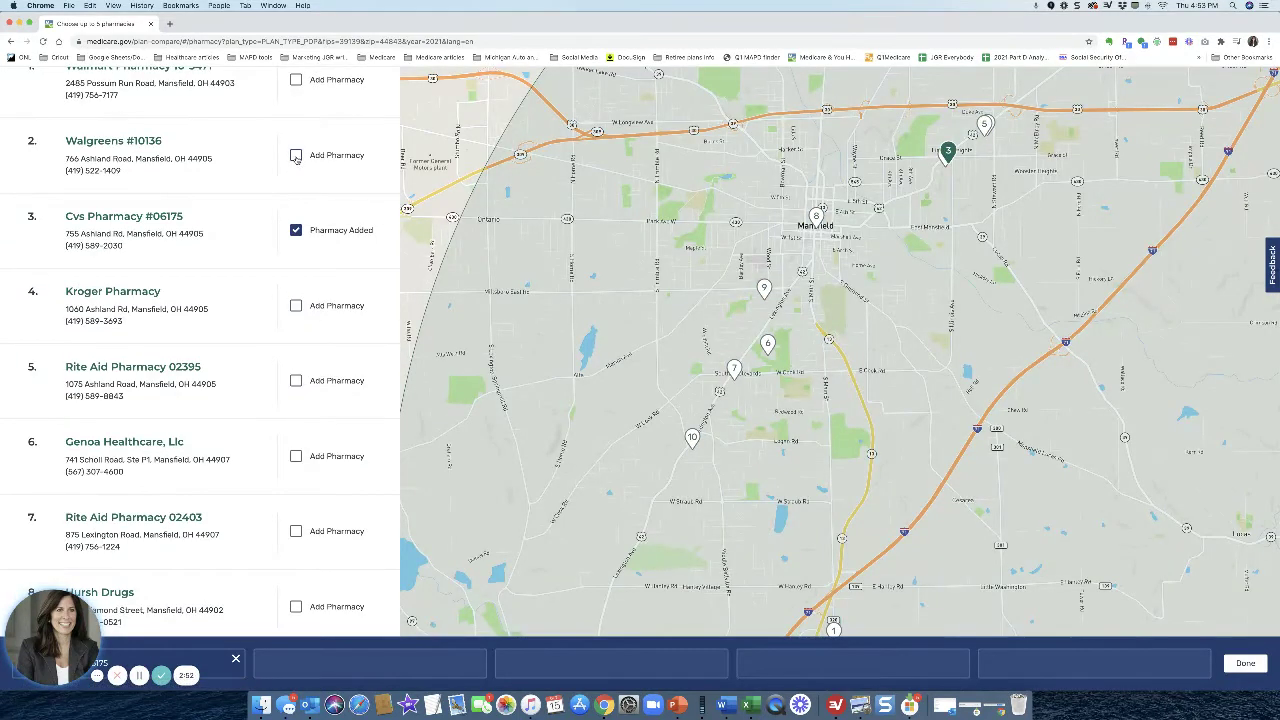
left_click(296, 306)
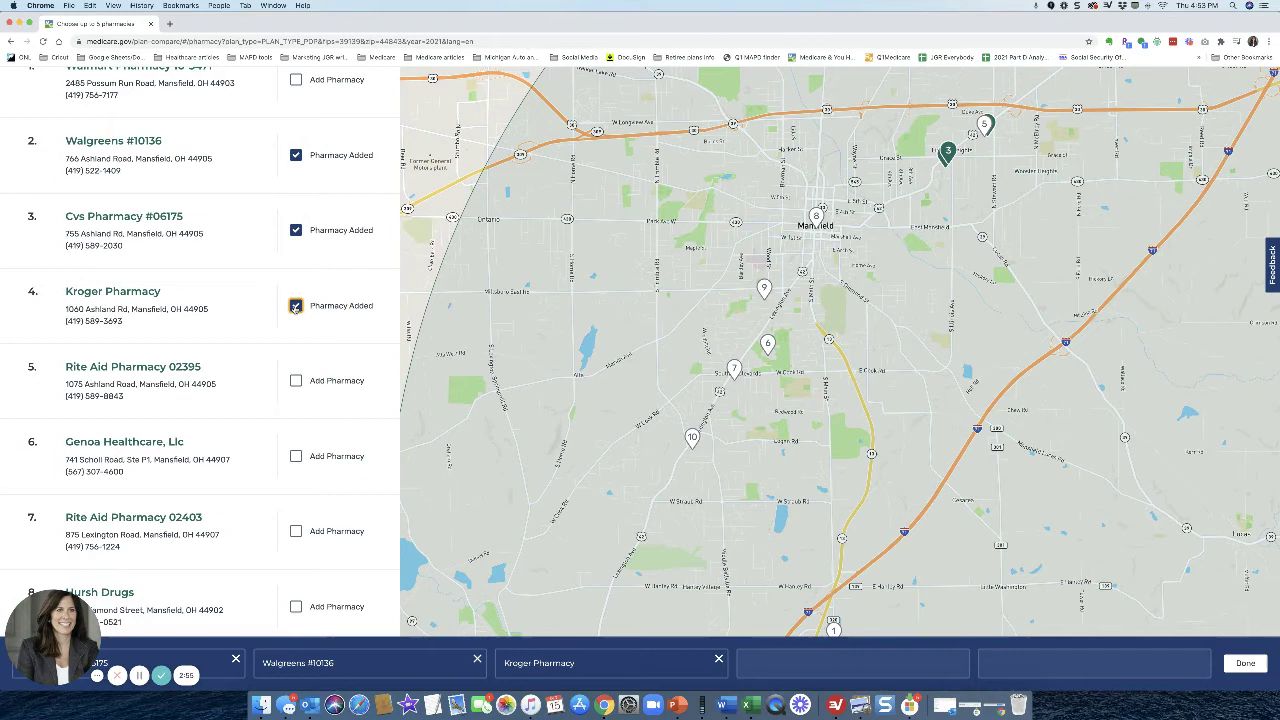
Step: Add Walmart Pharmacy 10-5471 and Mail-order Pharmacy, and finish the pharmacy selection to list the drug plans
scroll(250, 420, "down", 2)
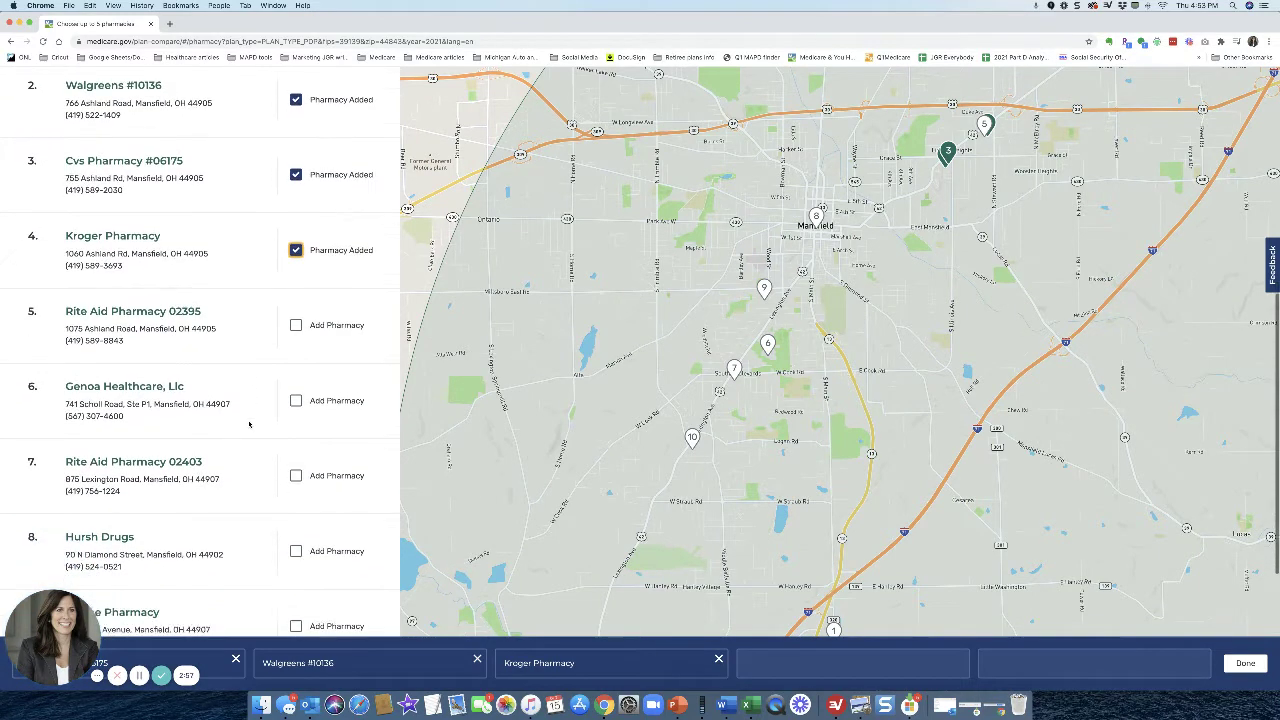
scroll(249, 424, "up", 4)
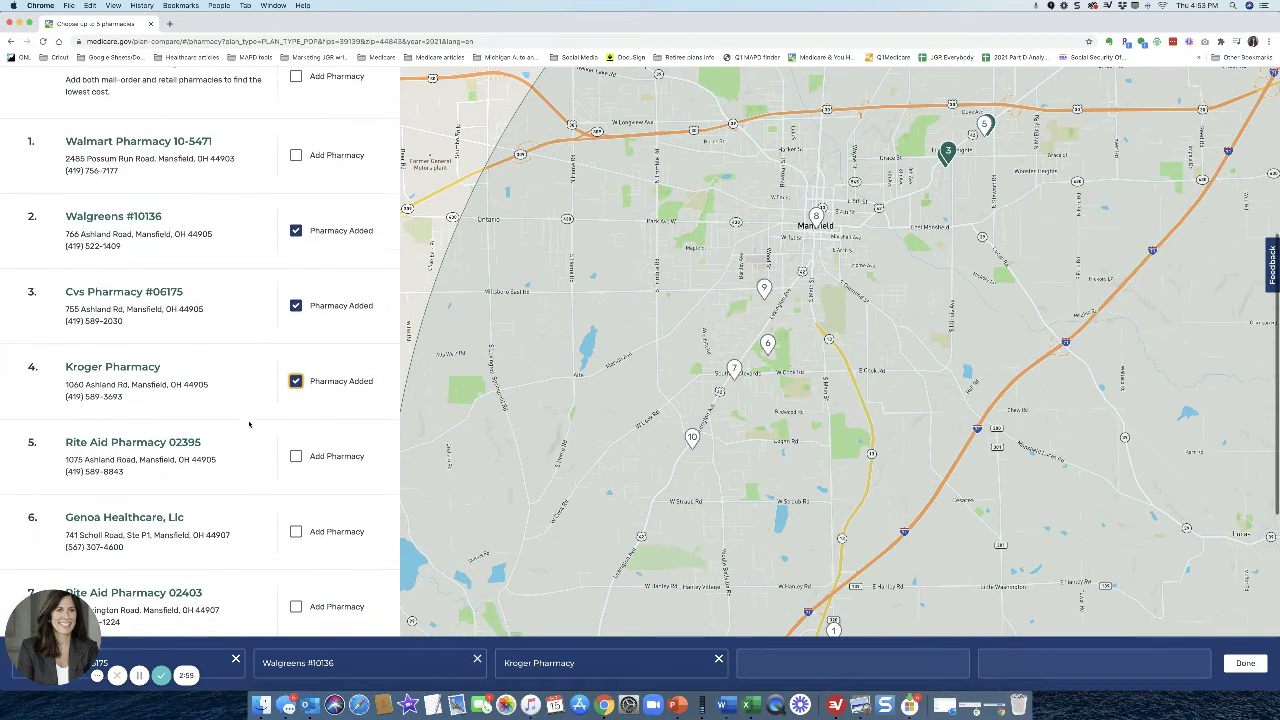
scroll(249, 424, "up", 1)
left_click(295, 179)
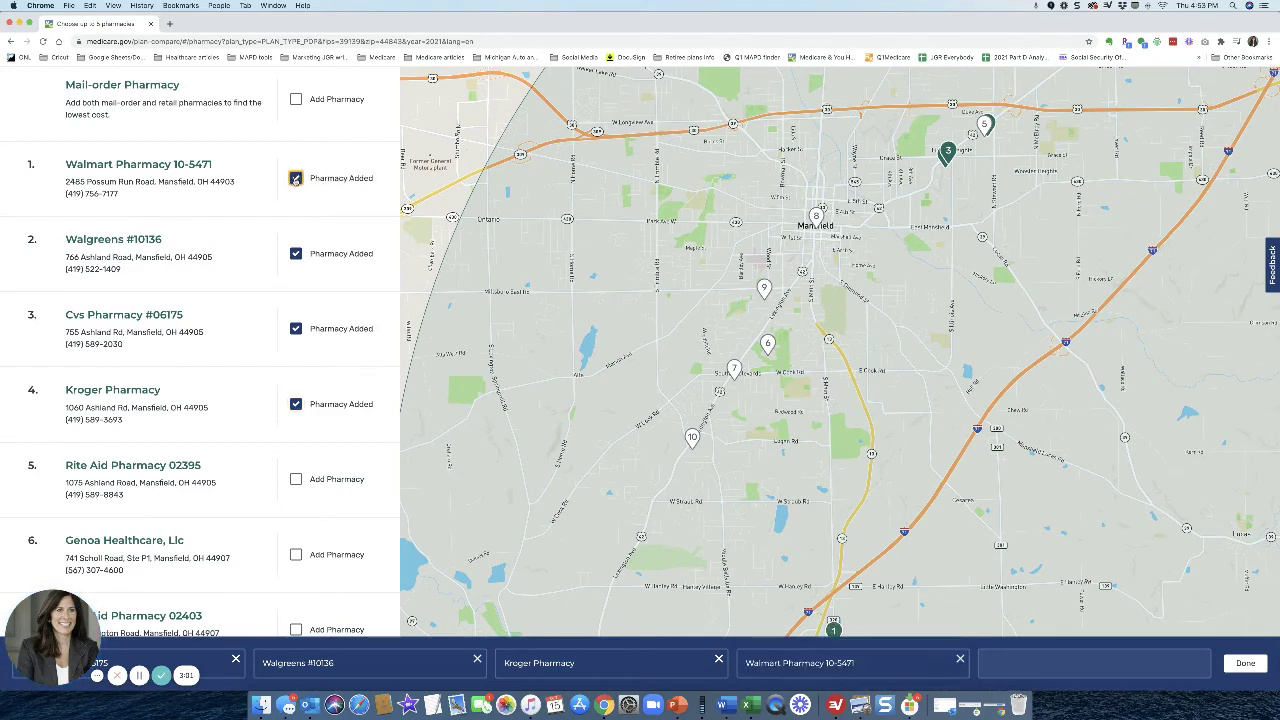
scroll(210, 182, "up", 3)
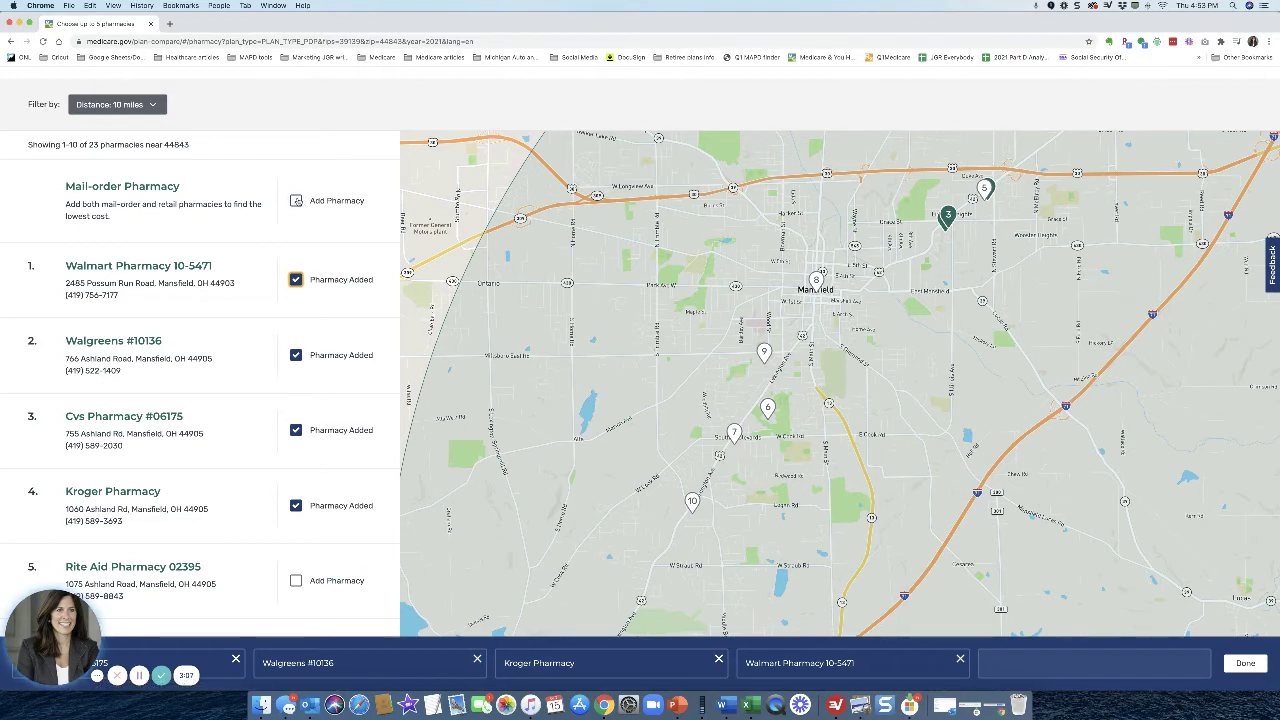
left_click(296, 200)
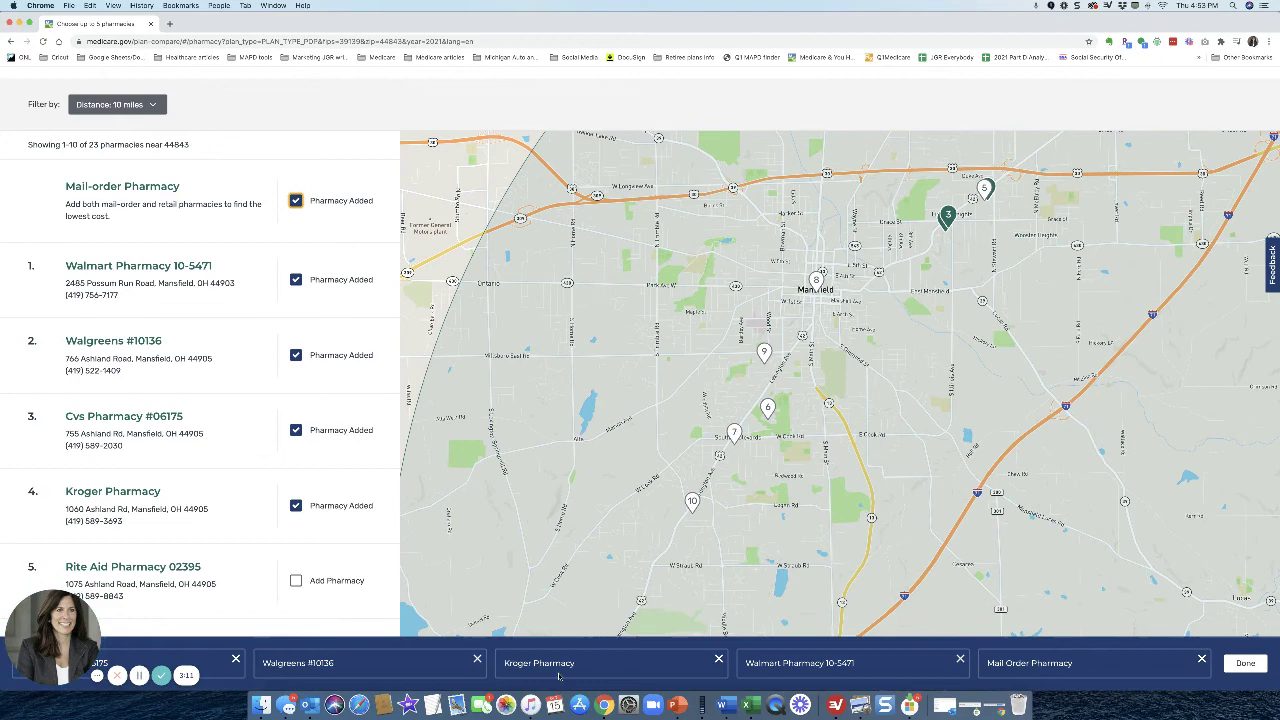
left_click(1245, 663)
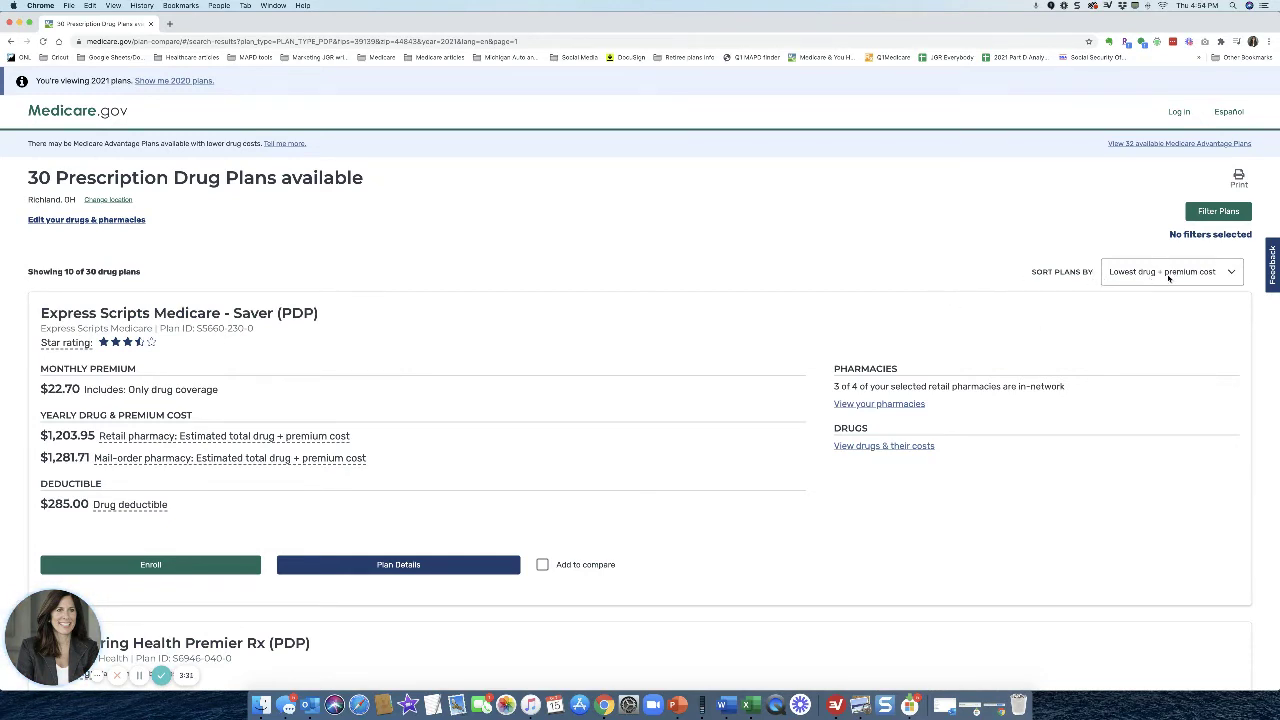
Step: Sort the drug plans by lowest monthly premium, and switch back to lowest drug + premium cost
left_click(1169, 279)
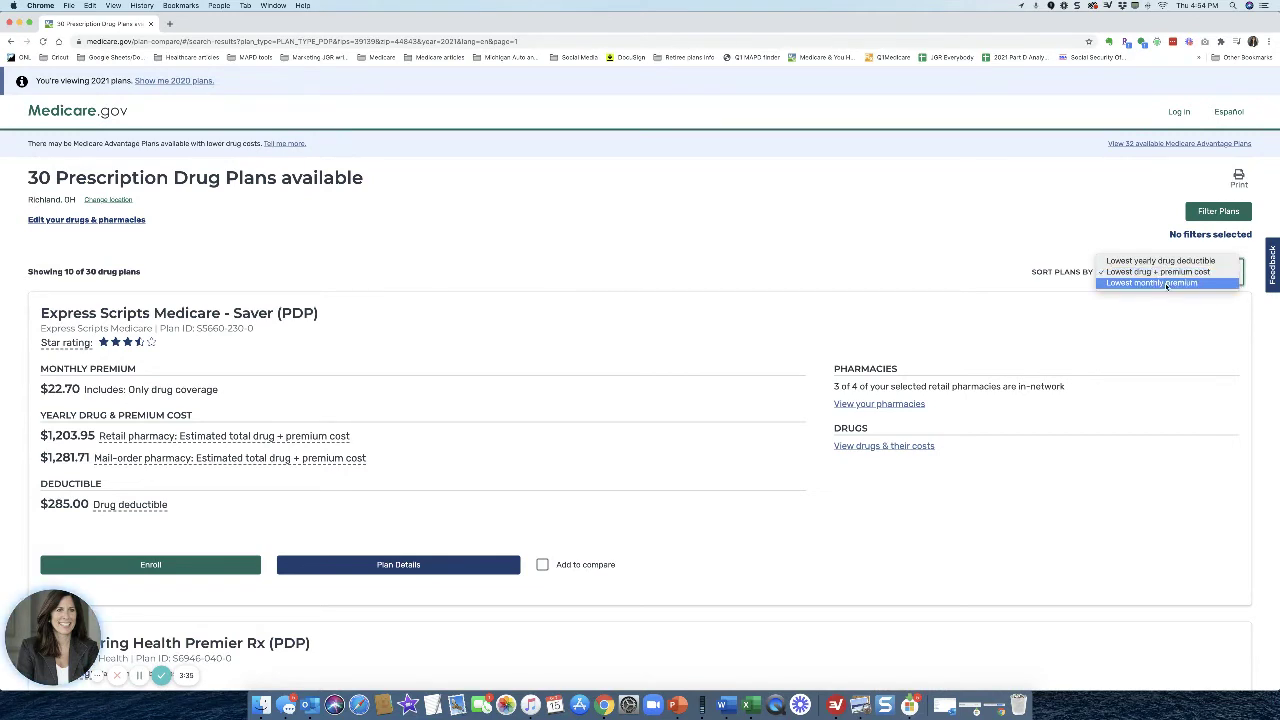
left_click(1165, 283)
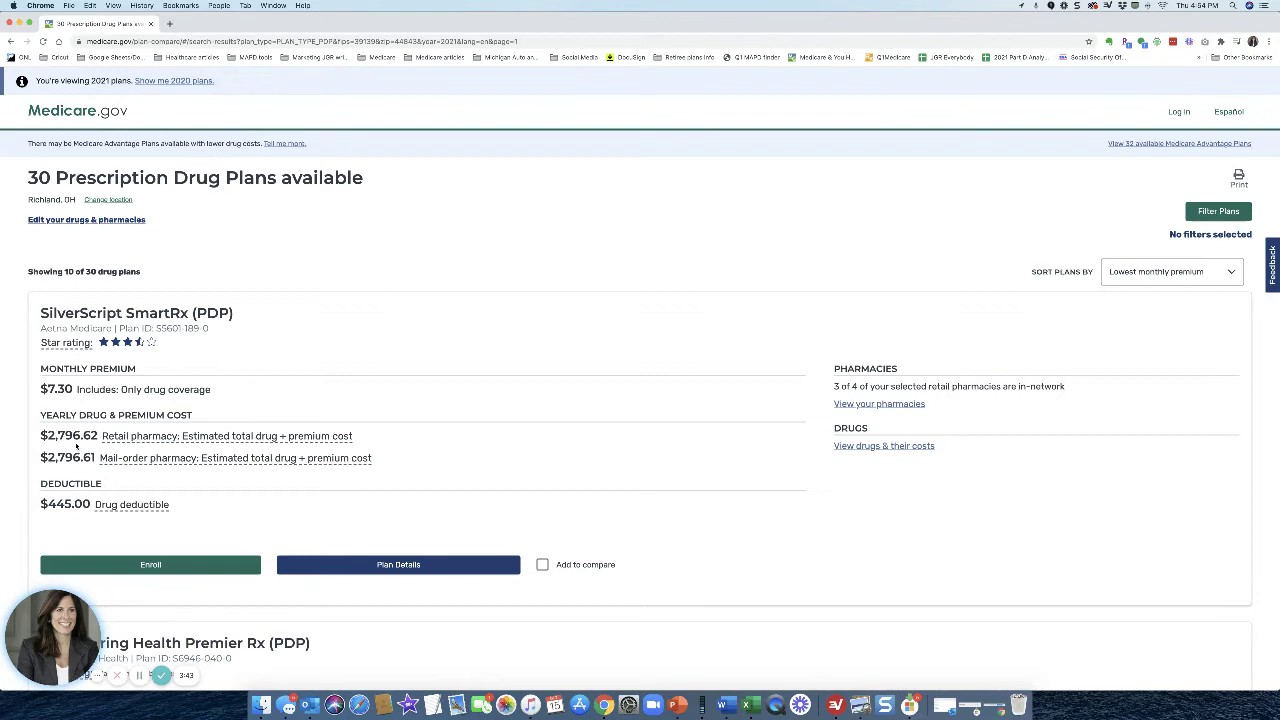
left_click(1157, 271)
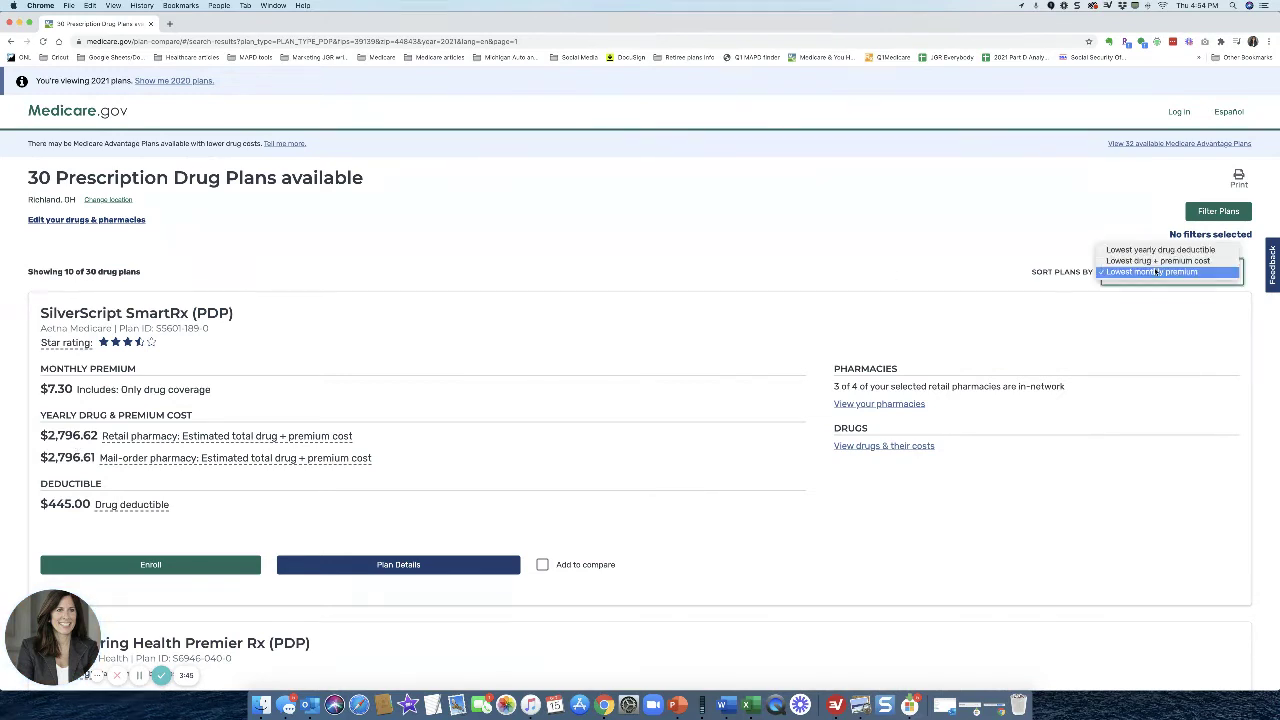
left_click(1145, 262)
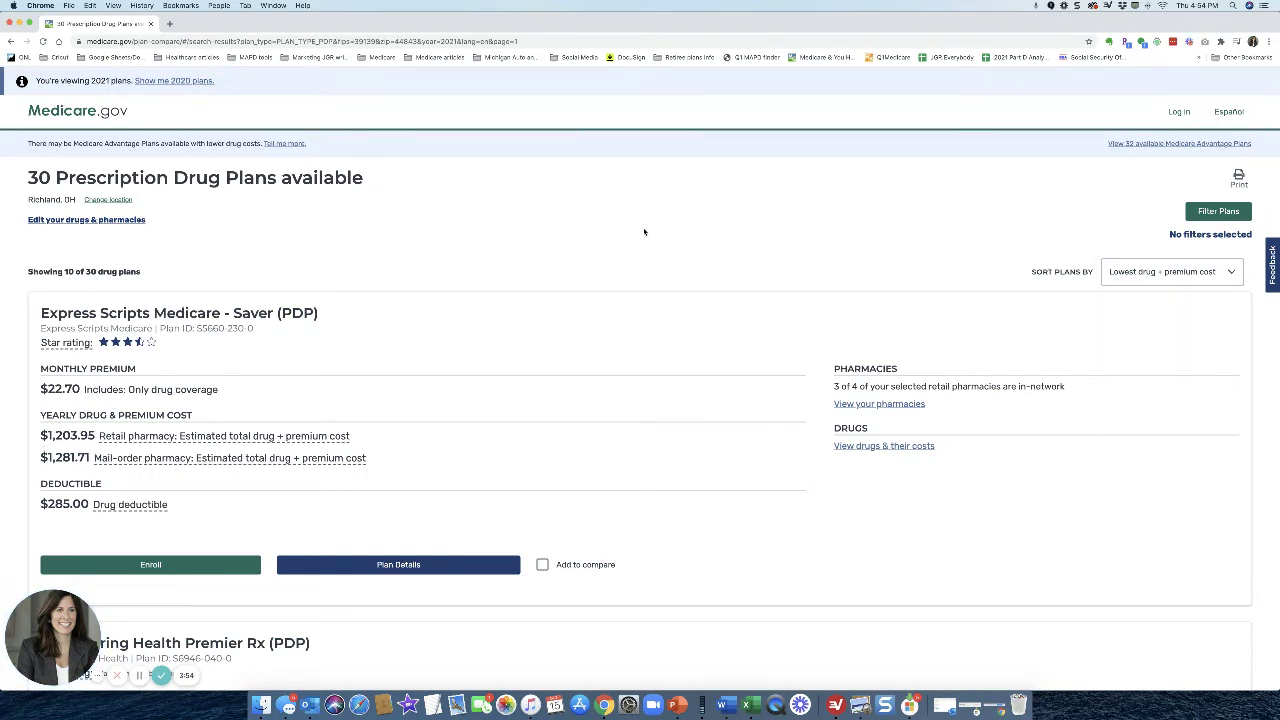
Step: Sort the drug plans by lowest yearly drug deductible, and restore the lowest drug + premium cost order
left_click(1150, 268)
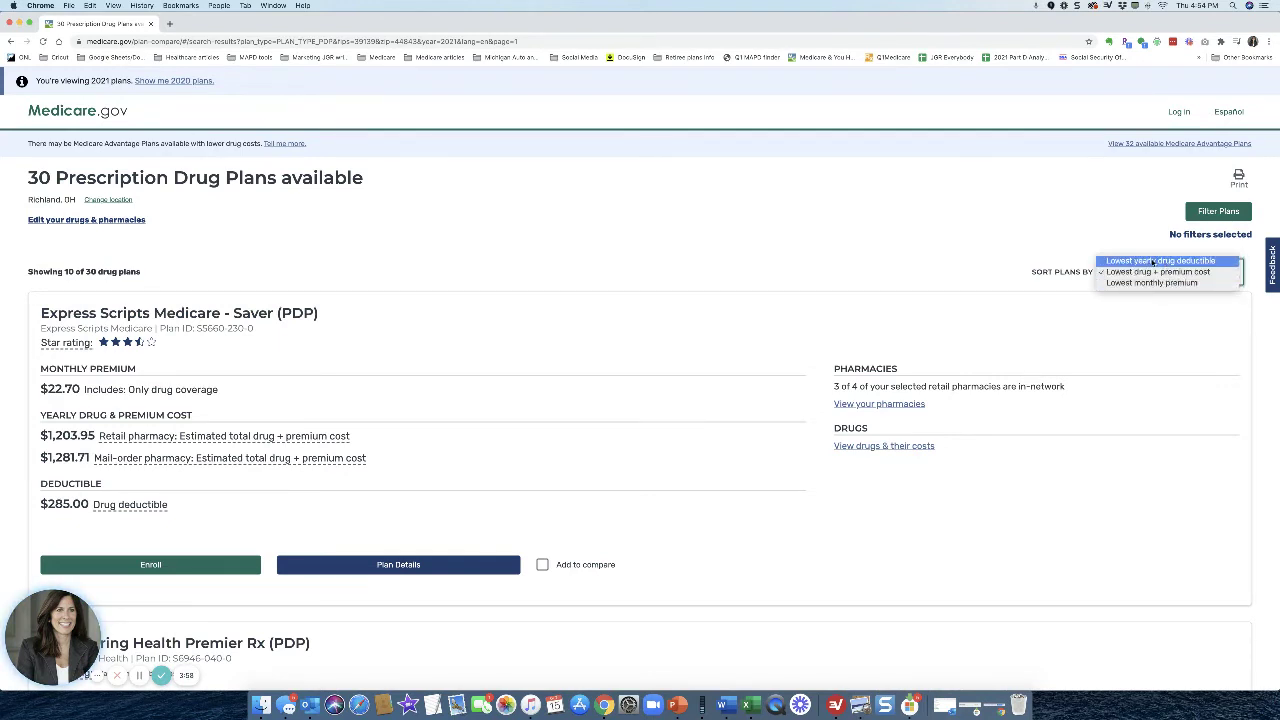
left_click(1153, 262)
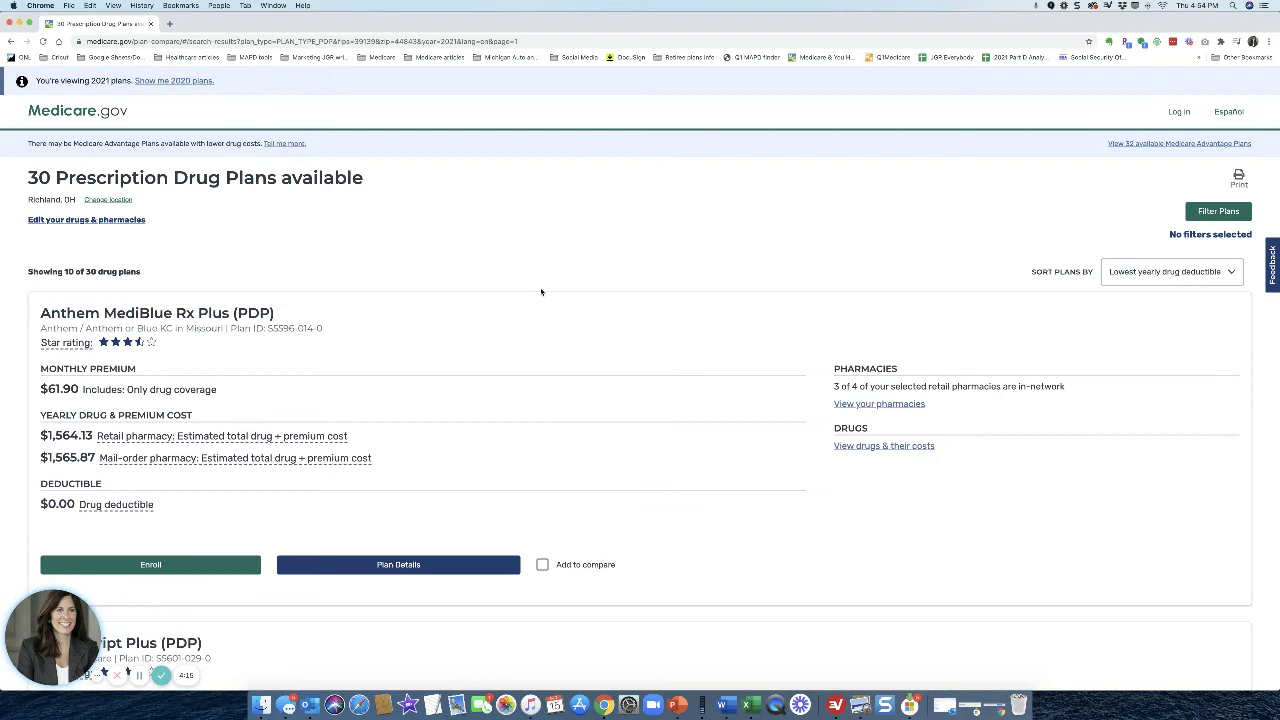
left_click(1147, 278)
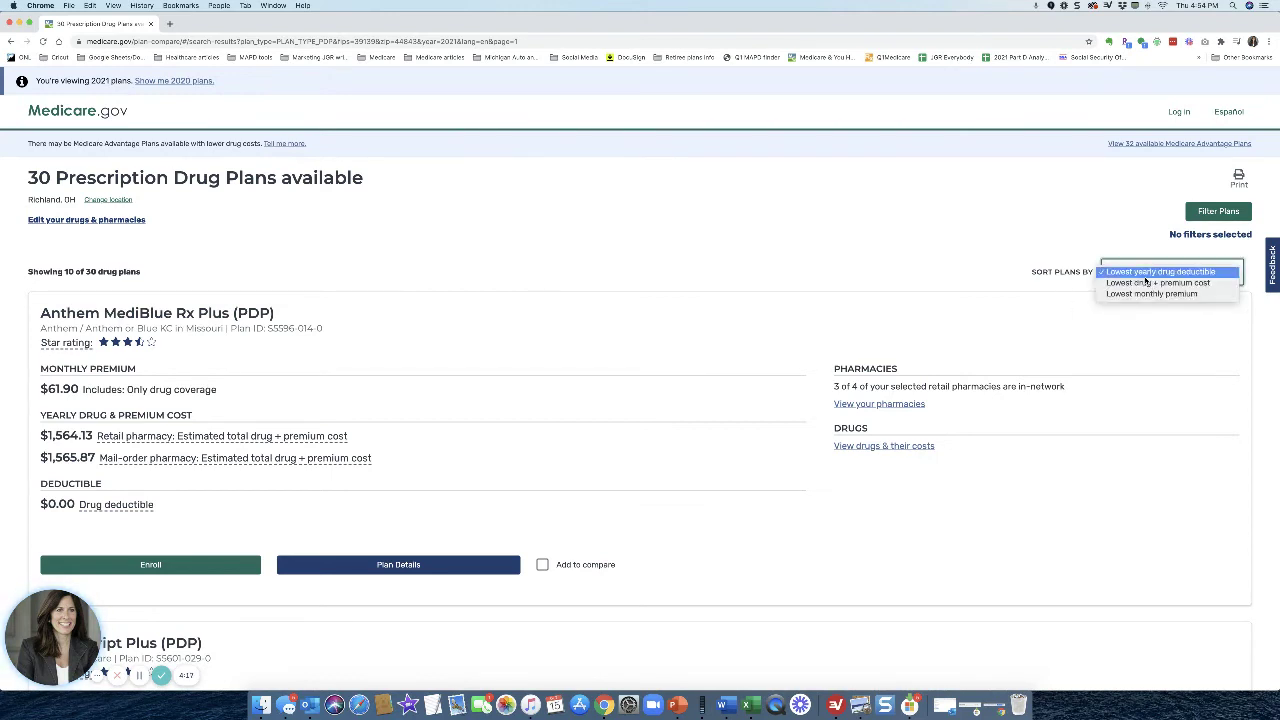
left_click(1150, 283)
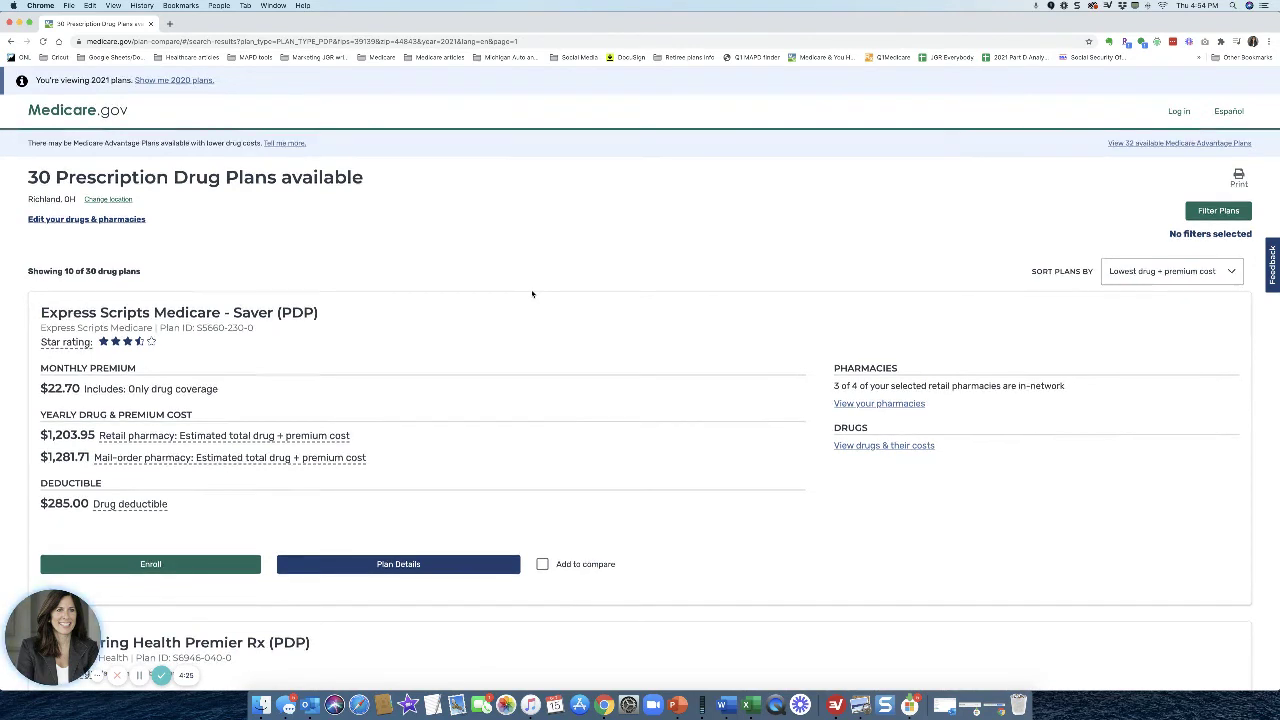
Step: Select Express Scripts Medicare - Saver (PDP) and WellCare Classic (PDP) for comparison, and open the side-by-side comparison
scroll(532, 294, "down", 1)
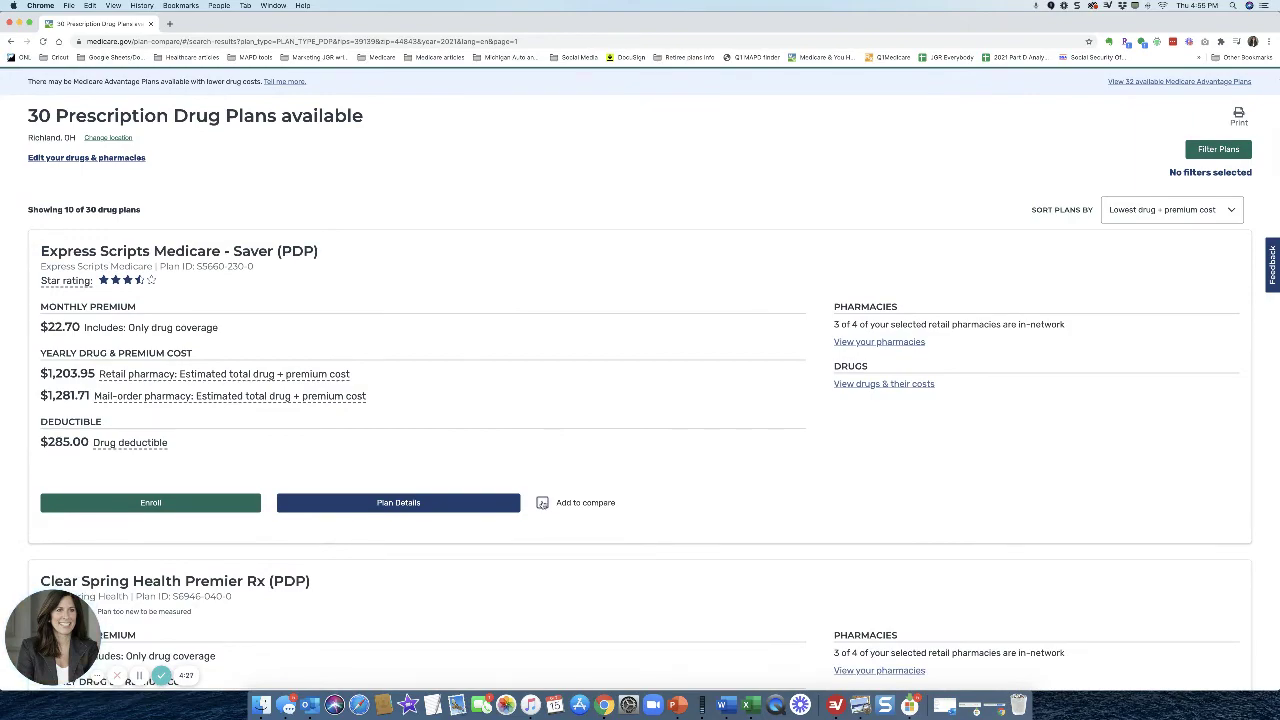
left_click(541, 503)
scroll(527, 363, "down", 6)
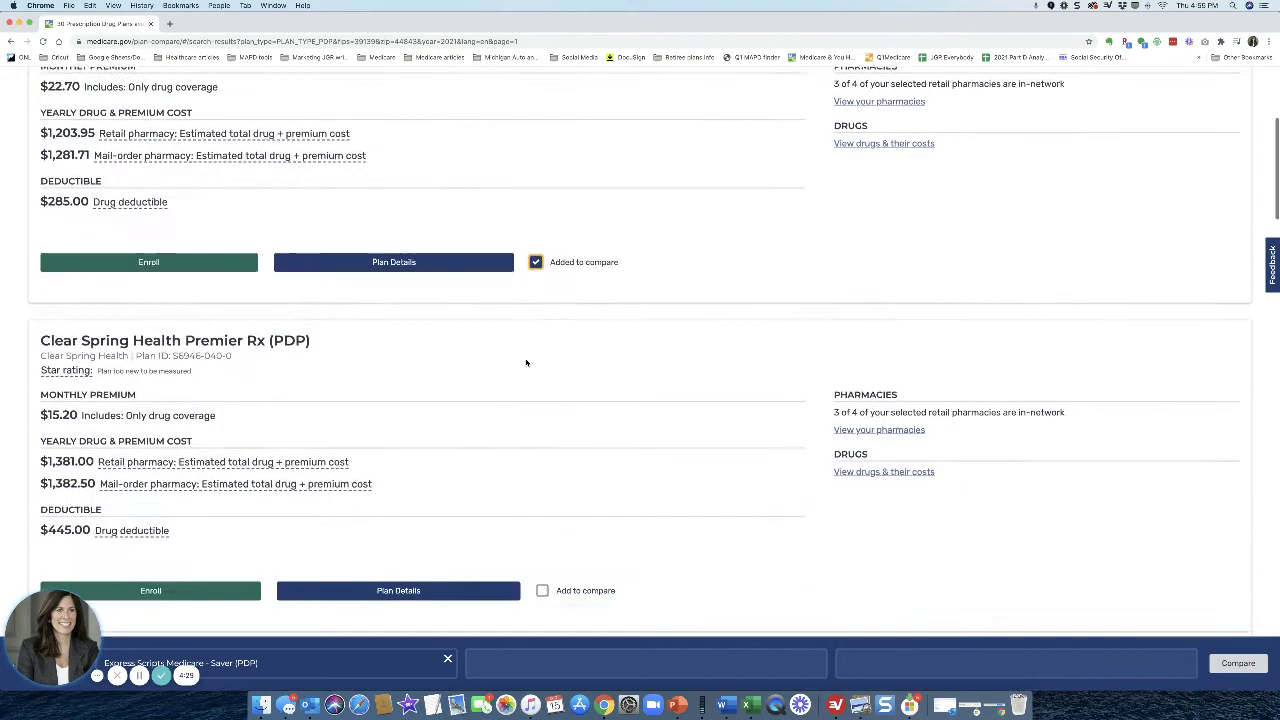
scroll(526, 363, "down", 11)
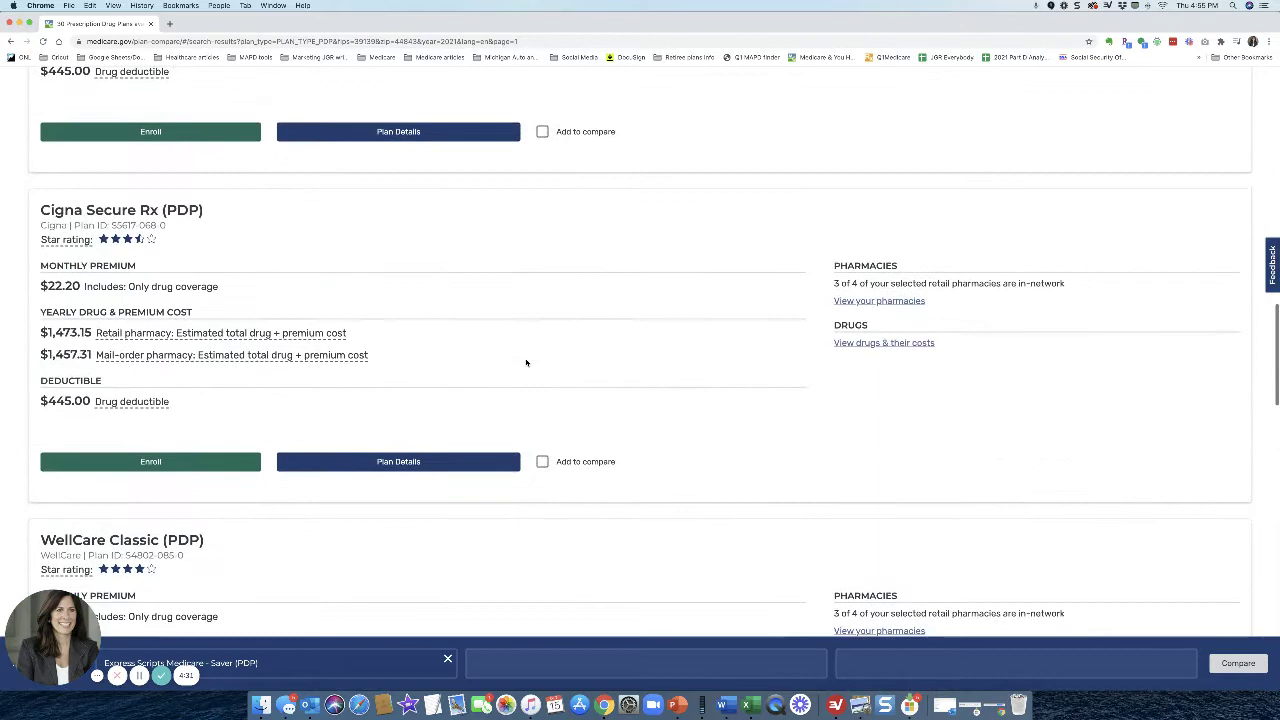
scroll(526, 363, "down", 1)
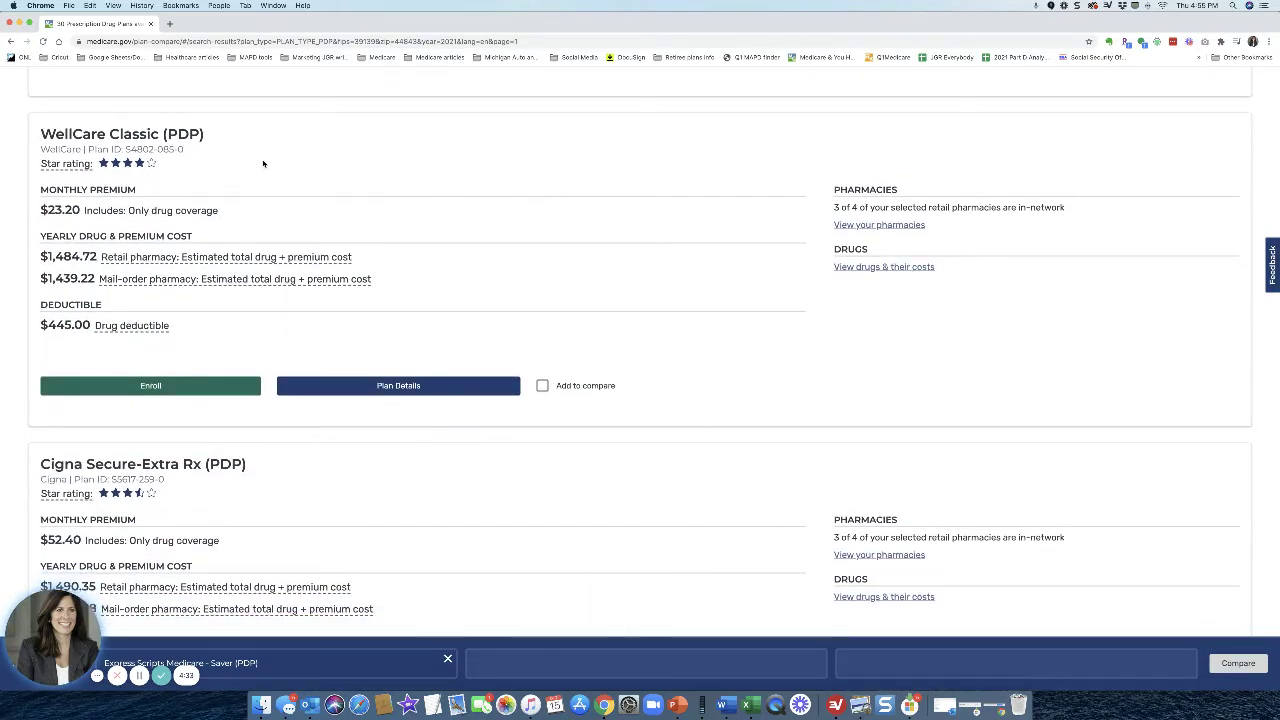
left_click(542, 385)
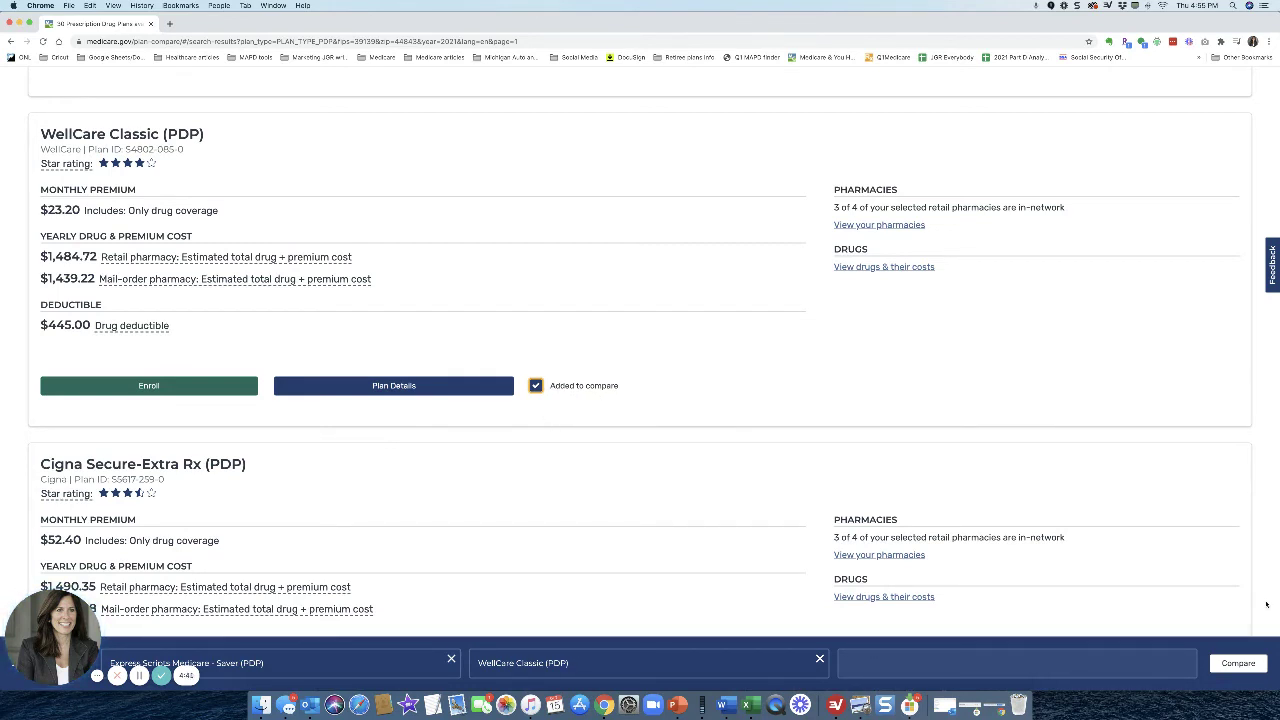
left_click(1238, 663)
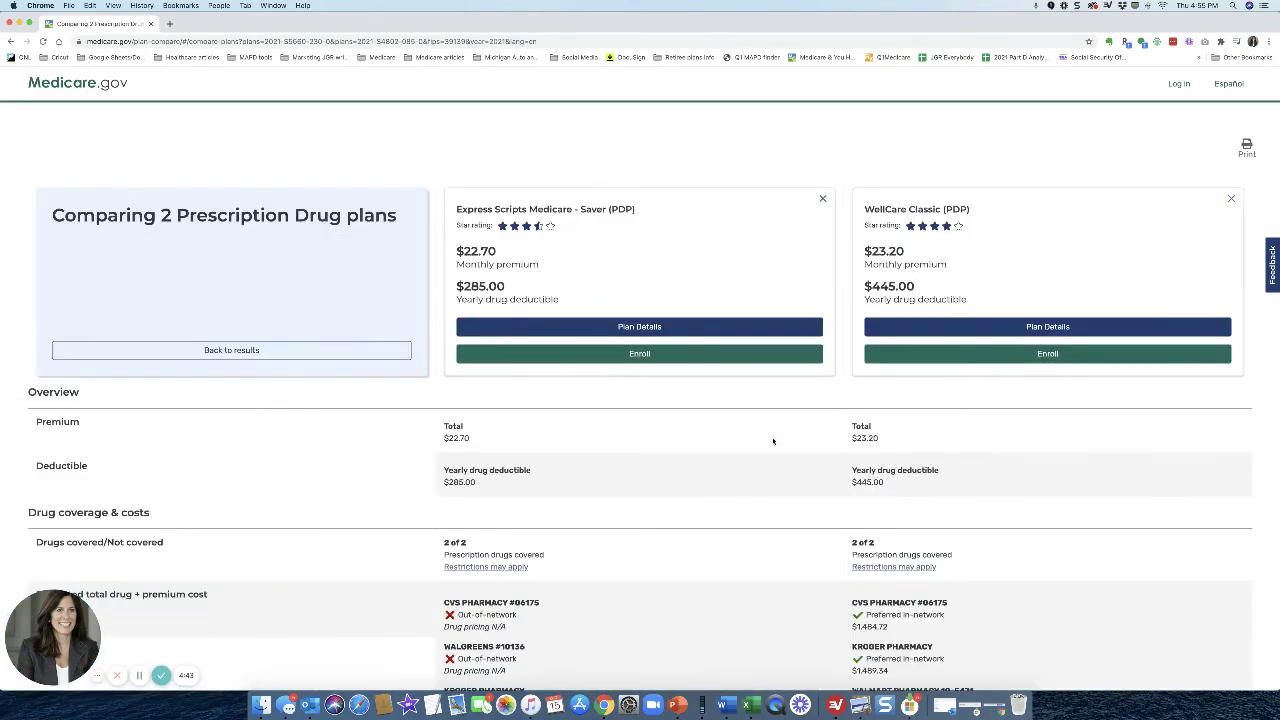
Step: Review both plans' network status and total costs per pharmacy, and remove Express Scripts Medicare - Saver from the comparison
scroll(371, 520, "down", 3)
scroll(370, 520, "down", 3)
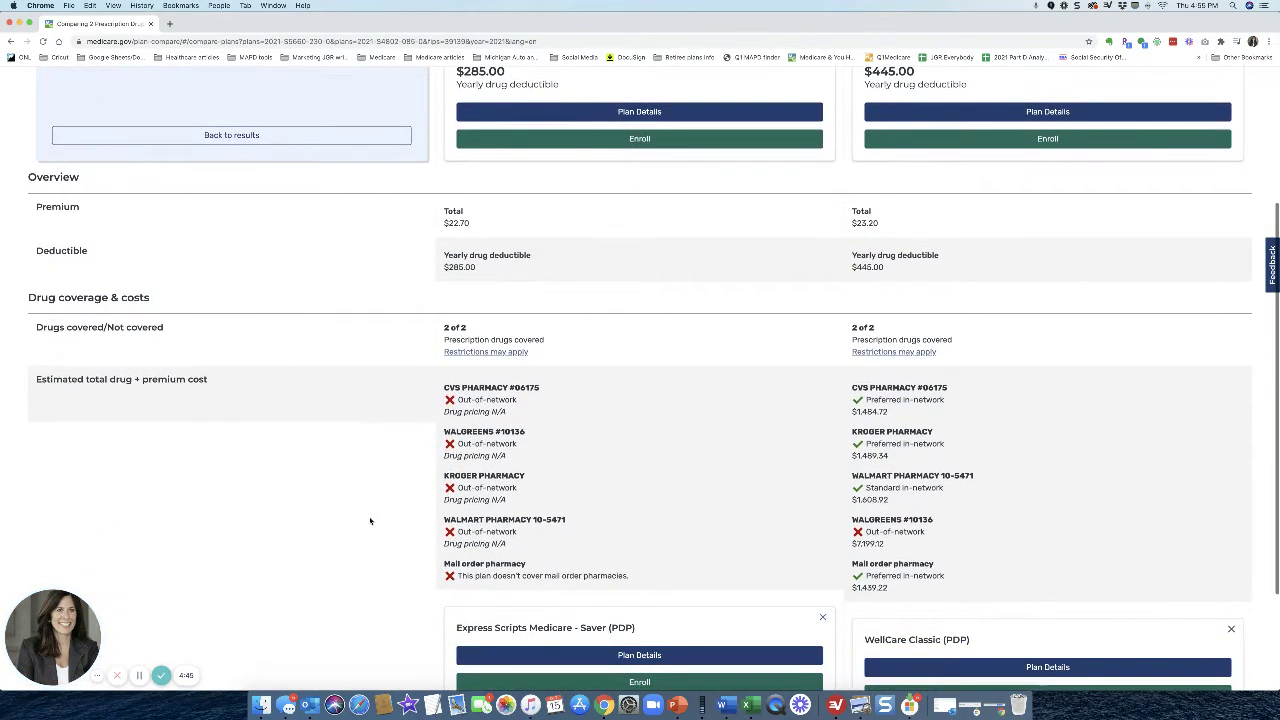
scroll(363, 366, "up", 5)
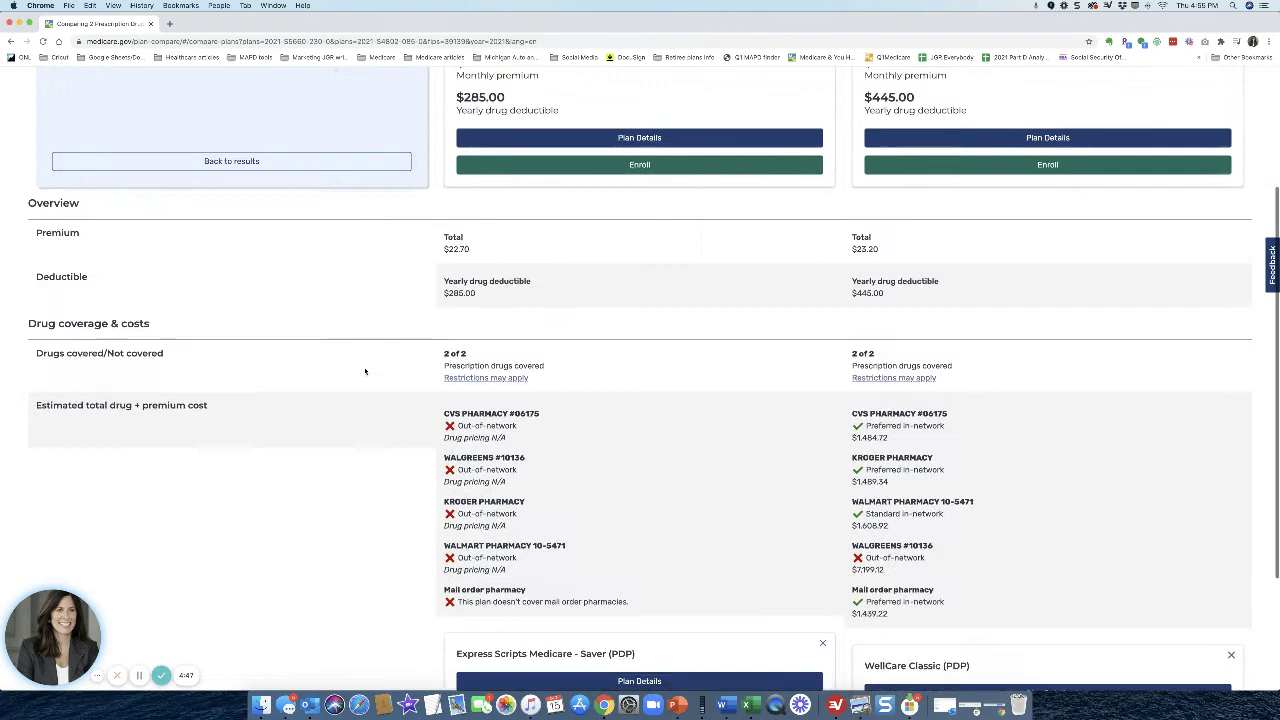
scroll(363, 366, "down", 5)
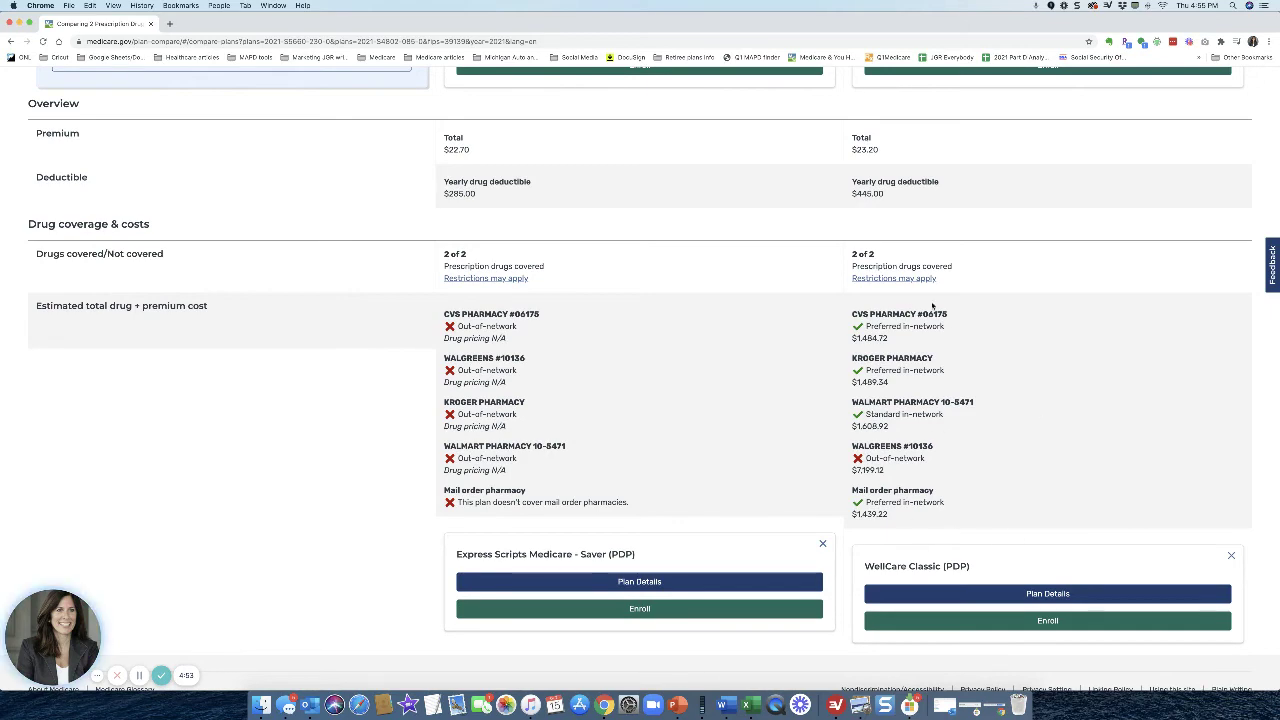
scroll(660, 374, "up", 5)
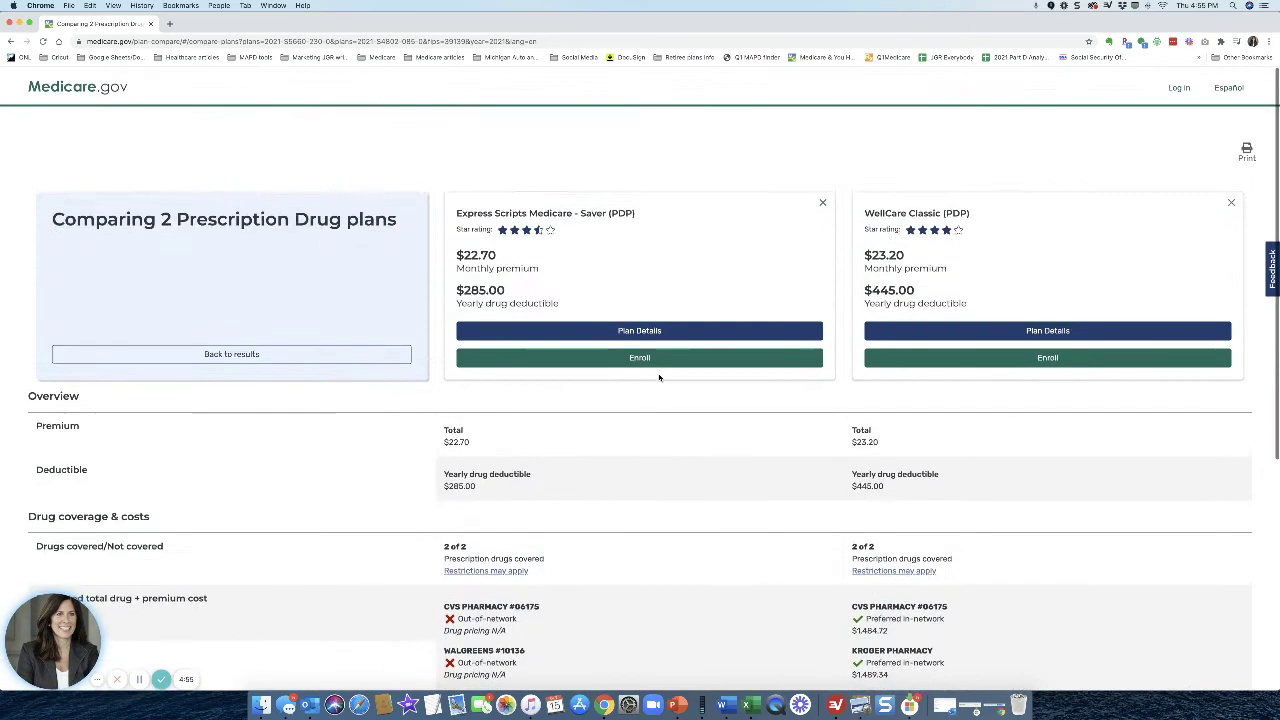
left_click(822, 198)
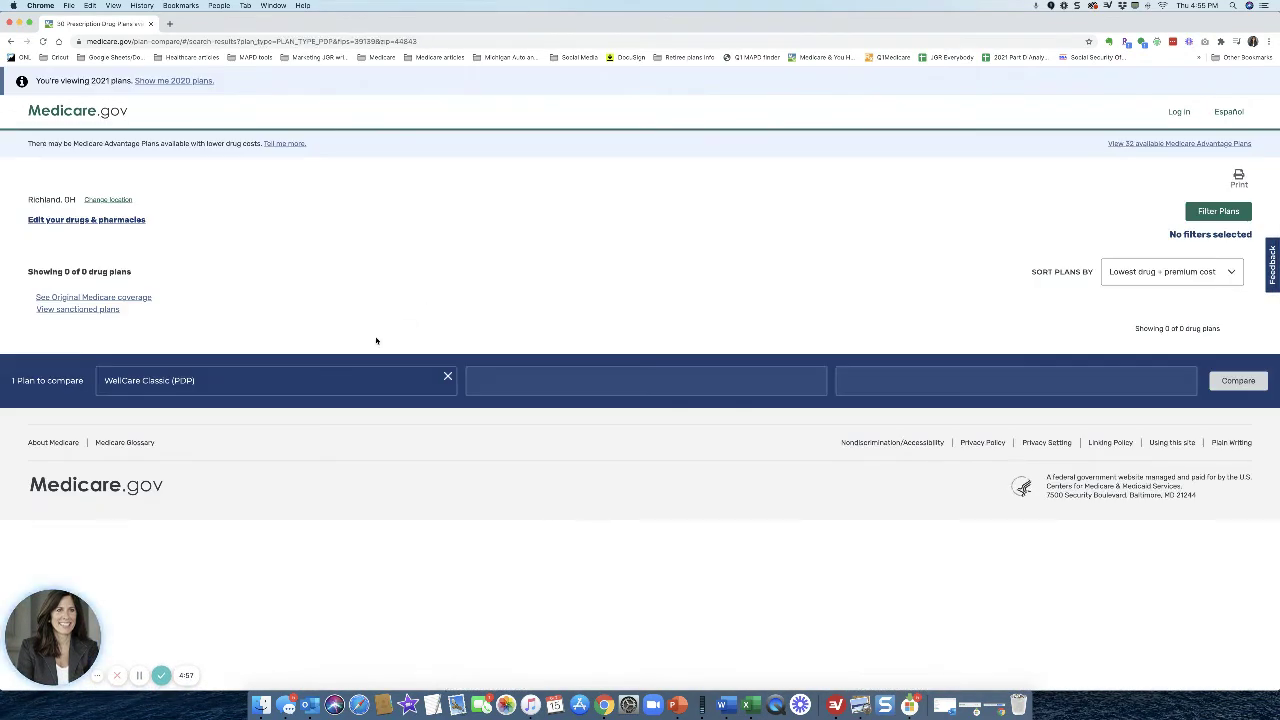
Step: Add Elixir RxPlus (PDP) to the comparison and compare it side by side with WellCare Classic (PDP)
scroll(376, 341, "down", 2)
scroll(376, 341, "down", 6)
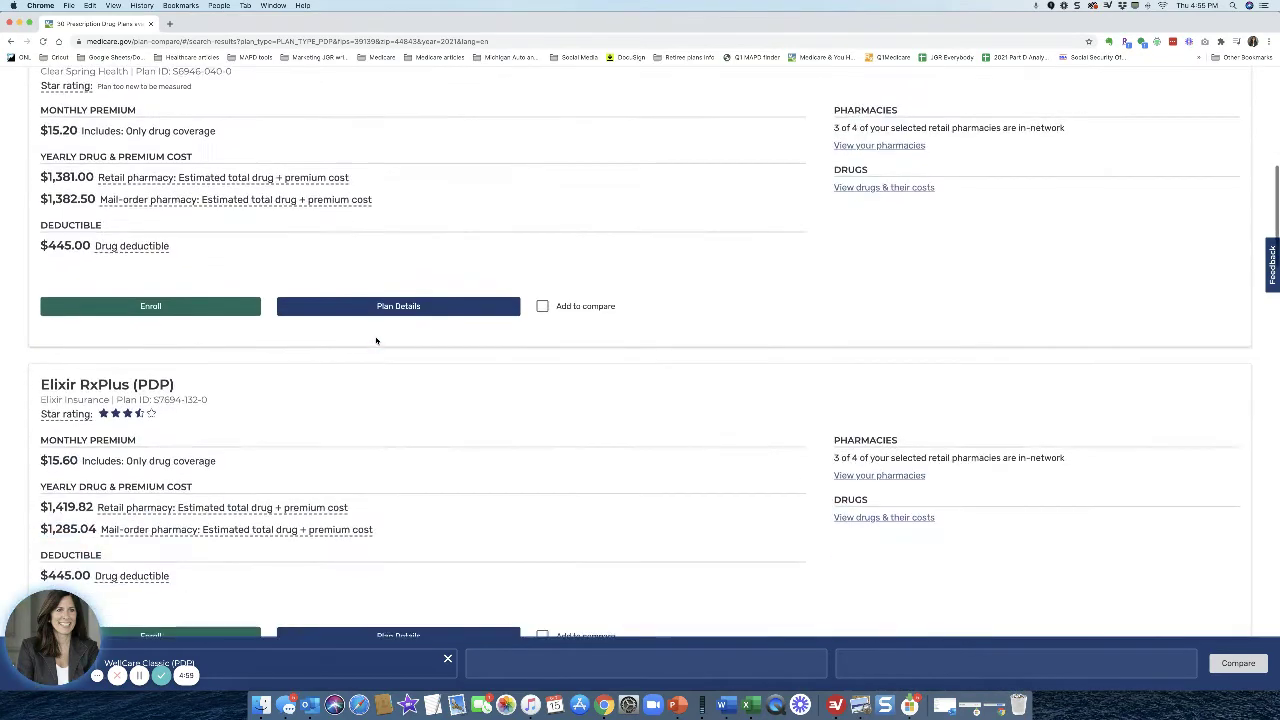
left_click(543, 433)
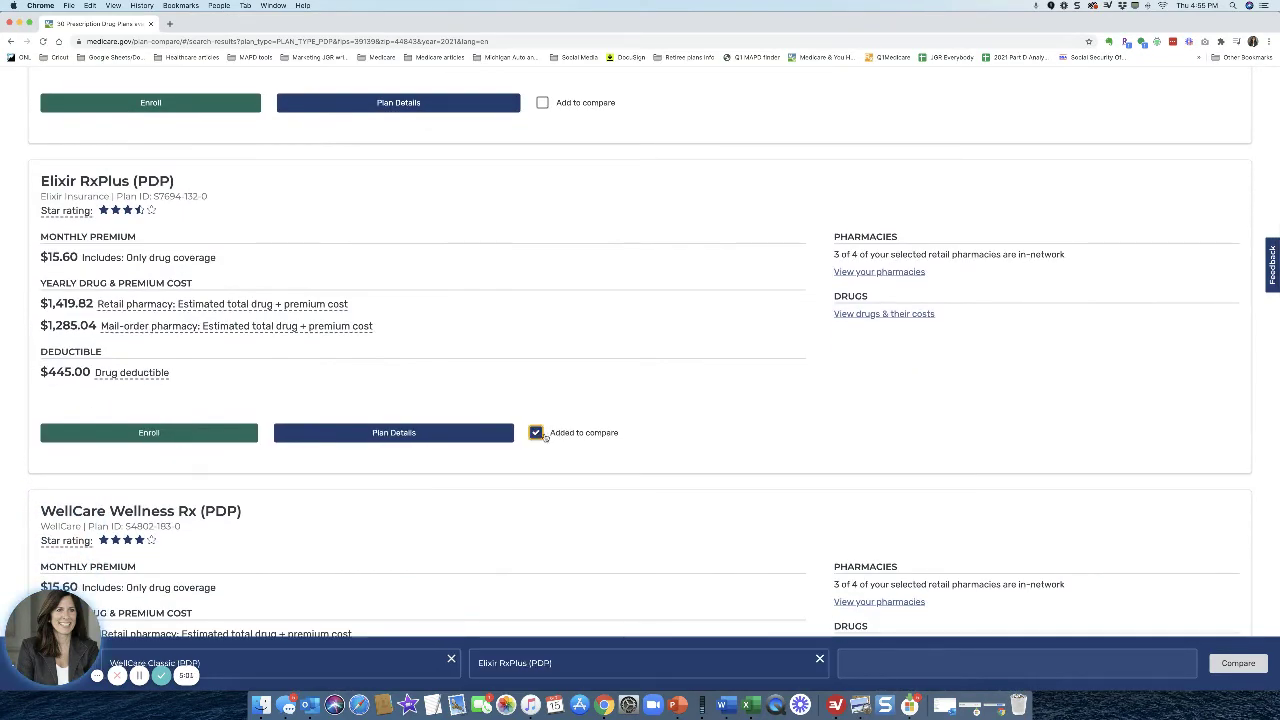
left_click(1237, 663)
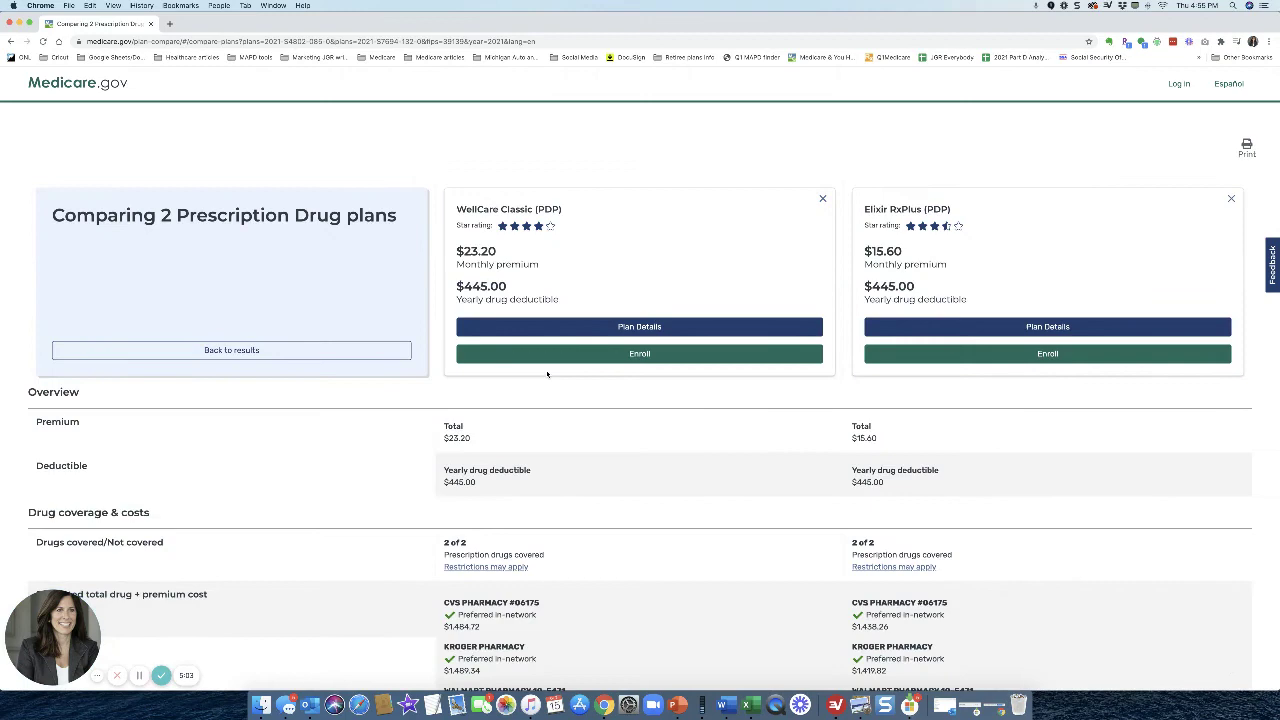
Step: Examine the estimated drug and premium costs per pharmacy for WellCare Classic and Elixir RxPlus, and return to the plan results
scroll(547, 373, "down", 5)
scroll(547, 373, "down", 1)
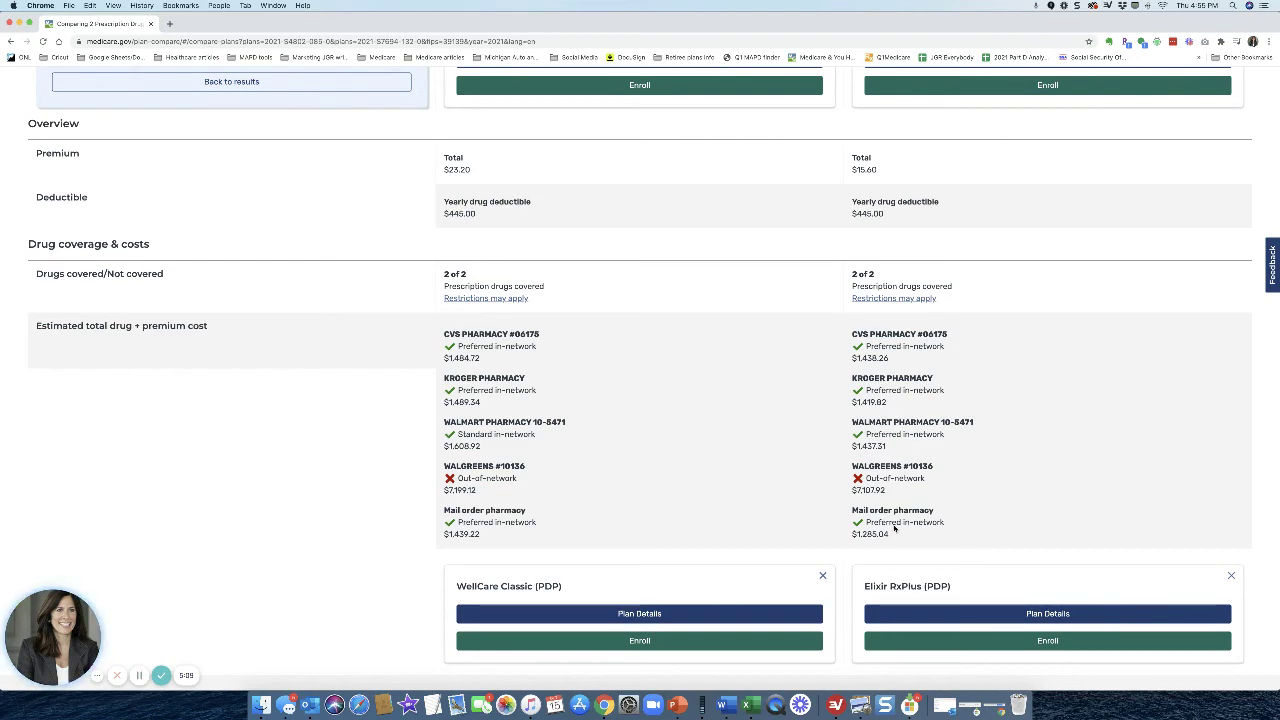
scroll(680, 491, "up", 6)
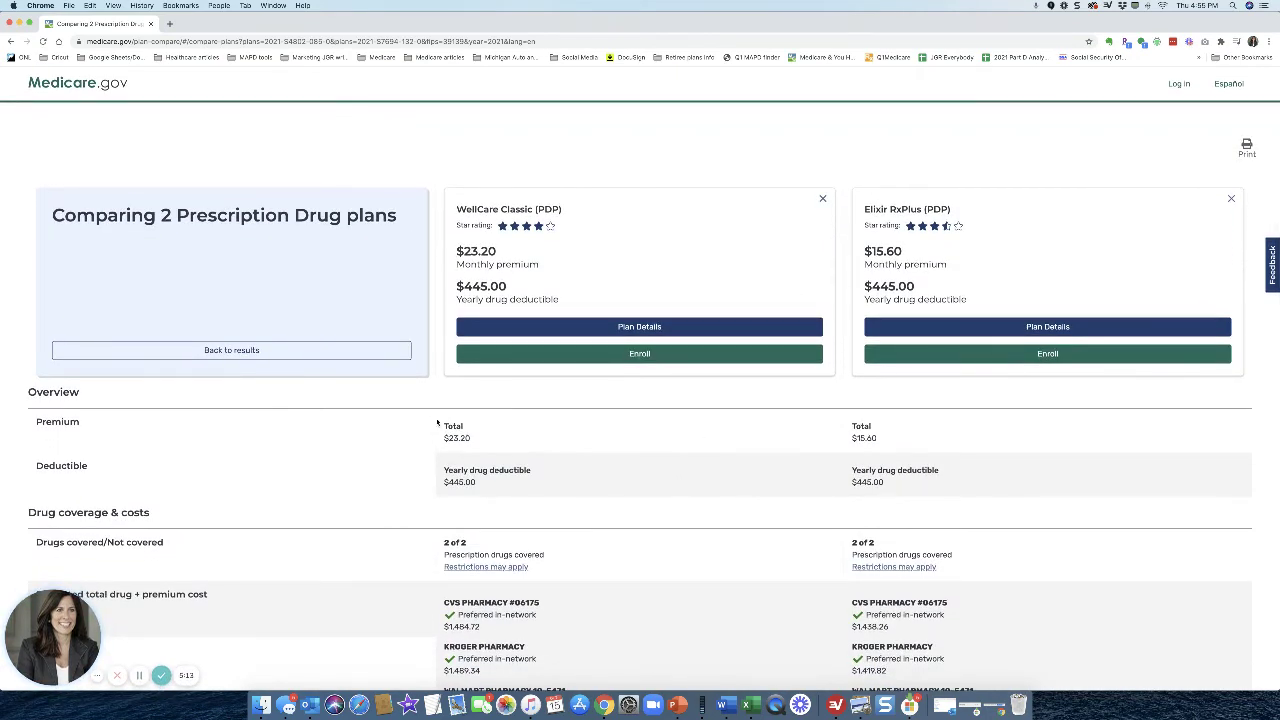
left_click(232, 351)
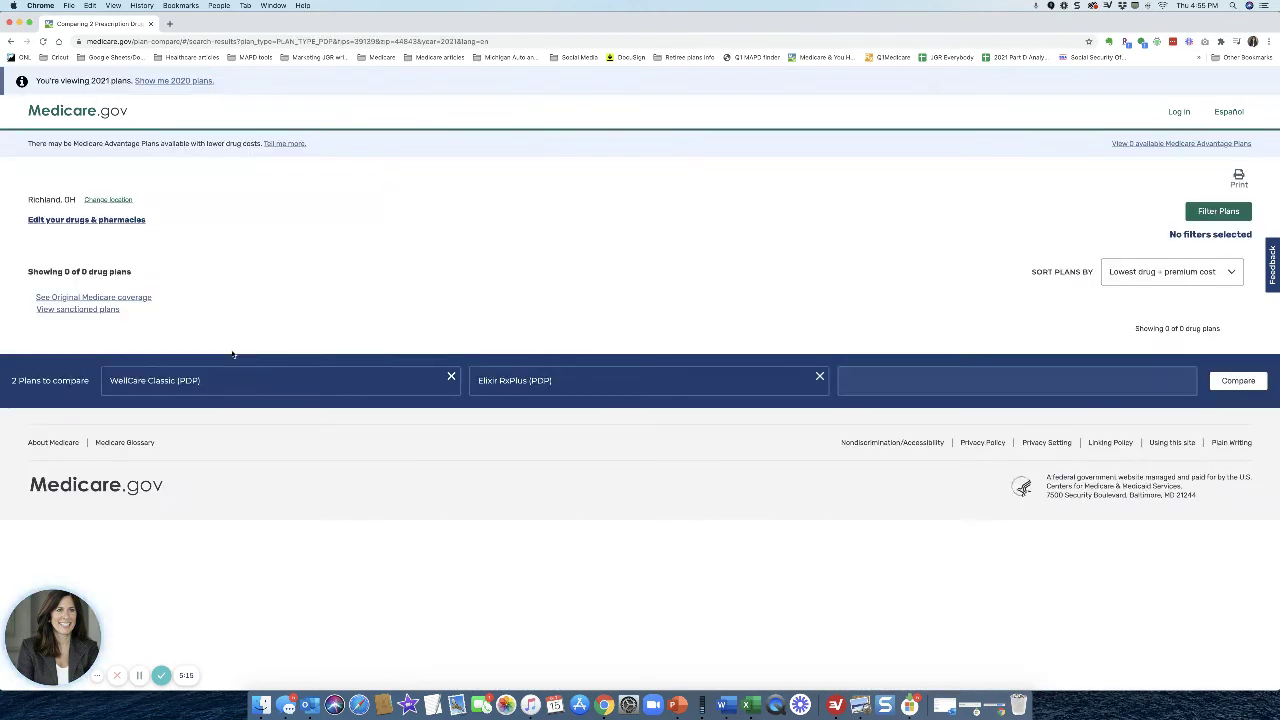